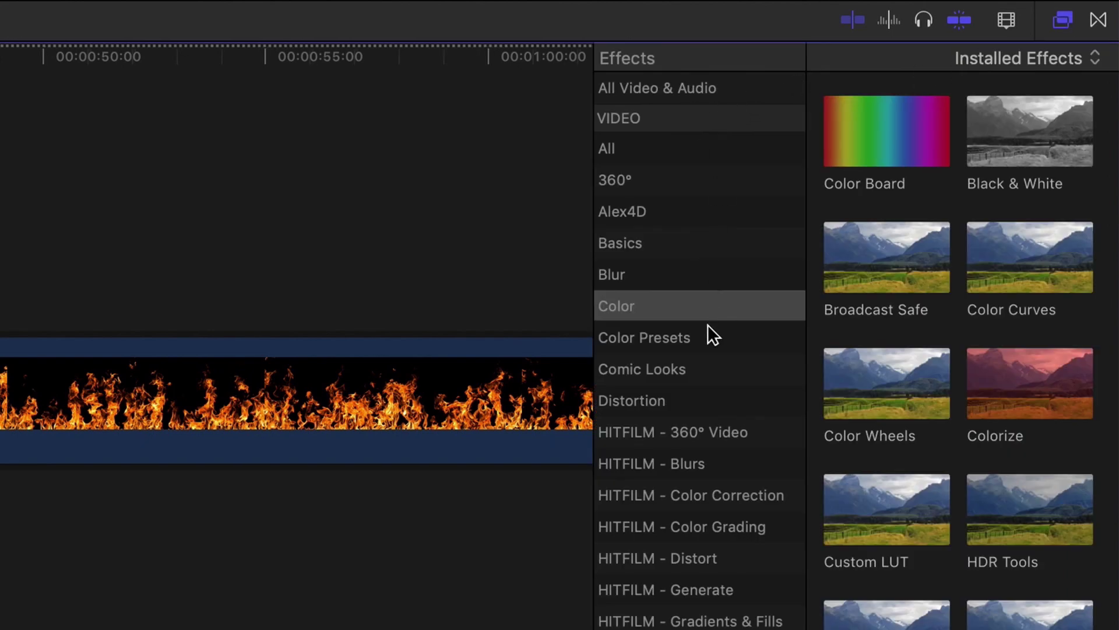
# Apply the Keyer effect from the Keying category to the ToughGuy_GS clip and park the playhead near 4:27 over it.
pyautogui.scroll(-10, 714, 308)
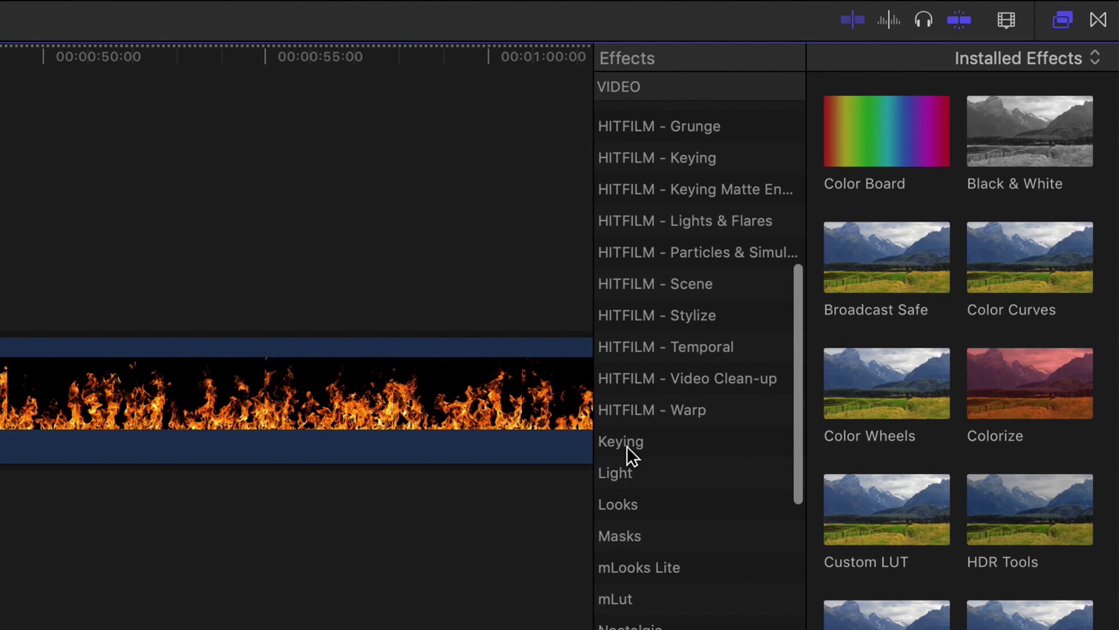
pyautogui.click(627, 446)
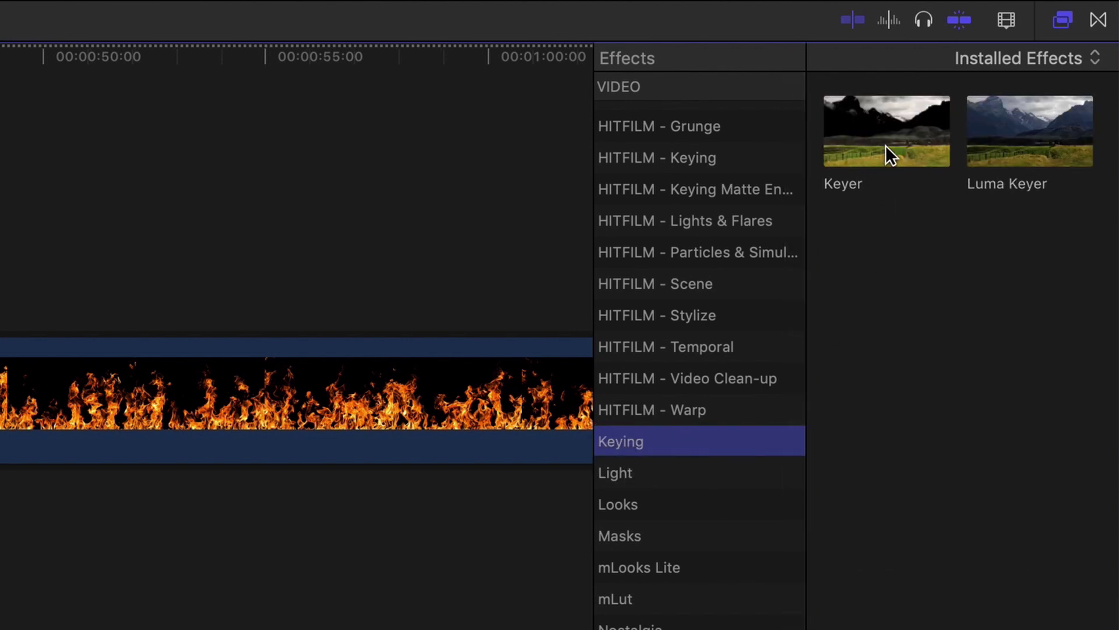
pyautogui.moveTo(886, 142); pyautogui.dragTo(135, 466)
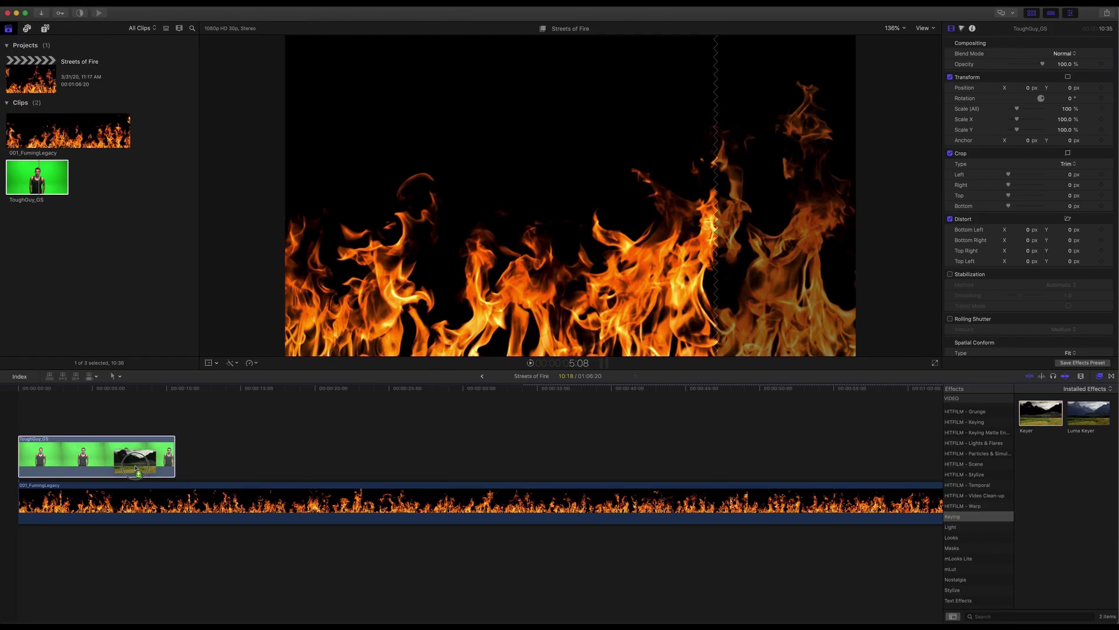
pyautogui.click(92, 390)
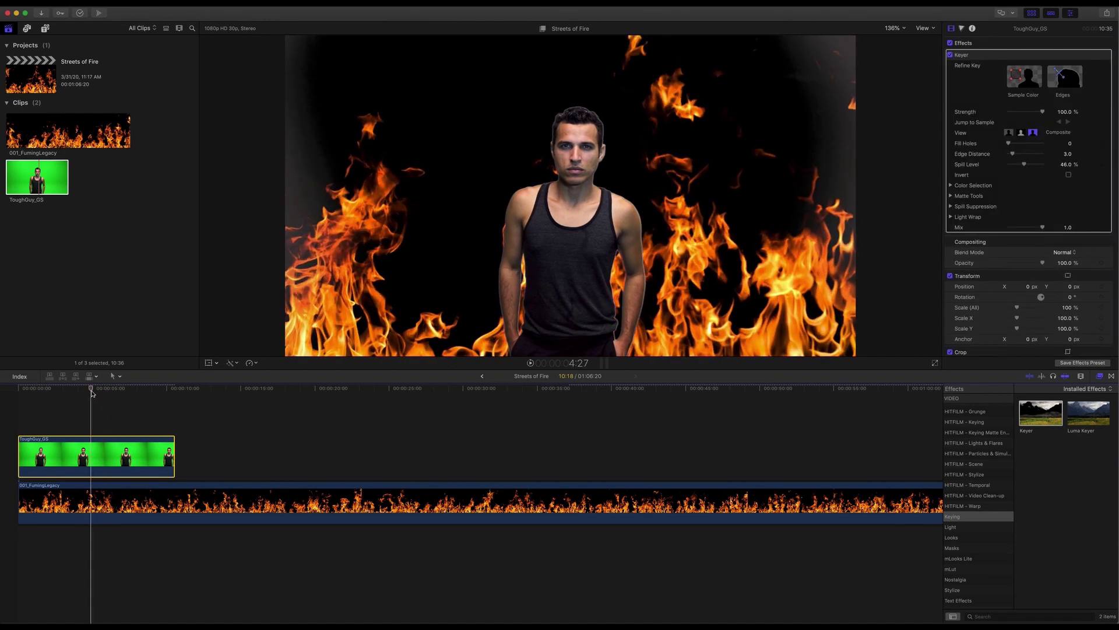
pyautogui.moveTo(92, 393); pyautogui.dragTo(89, 393)
# Refine the ToughGuy_GS key by sampling the leftover backdrop beside the man, with the fire clip disabled during sampling and re-enabled to finish.
pyautogui.click(93, 498)
pyautogui.press('v')
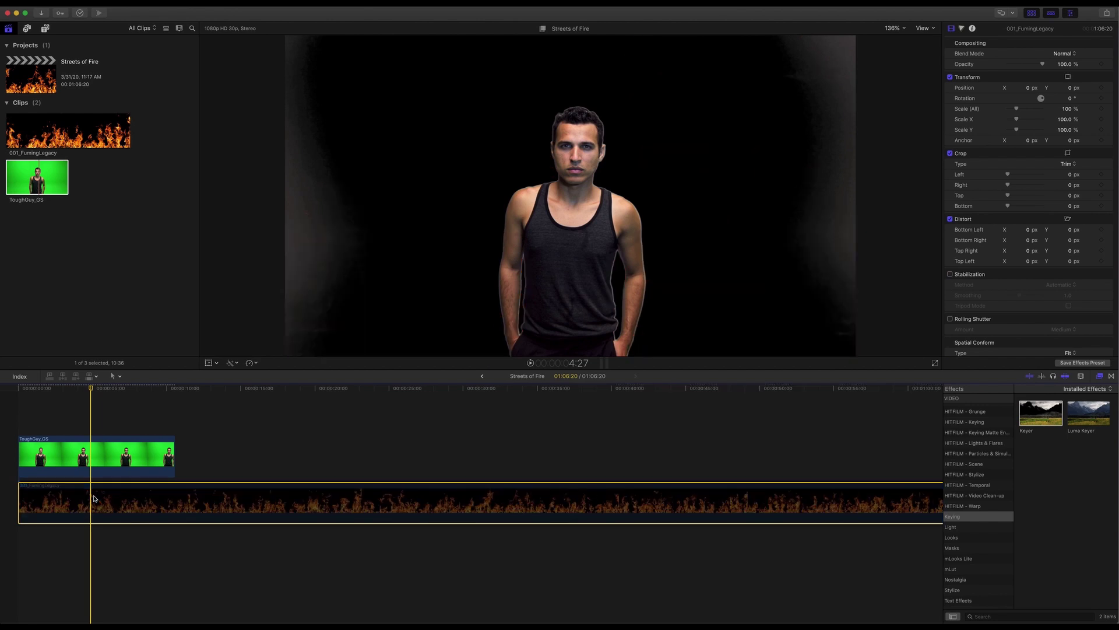
pyautogui.click(119, 458)
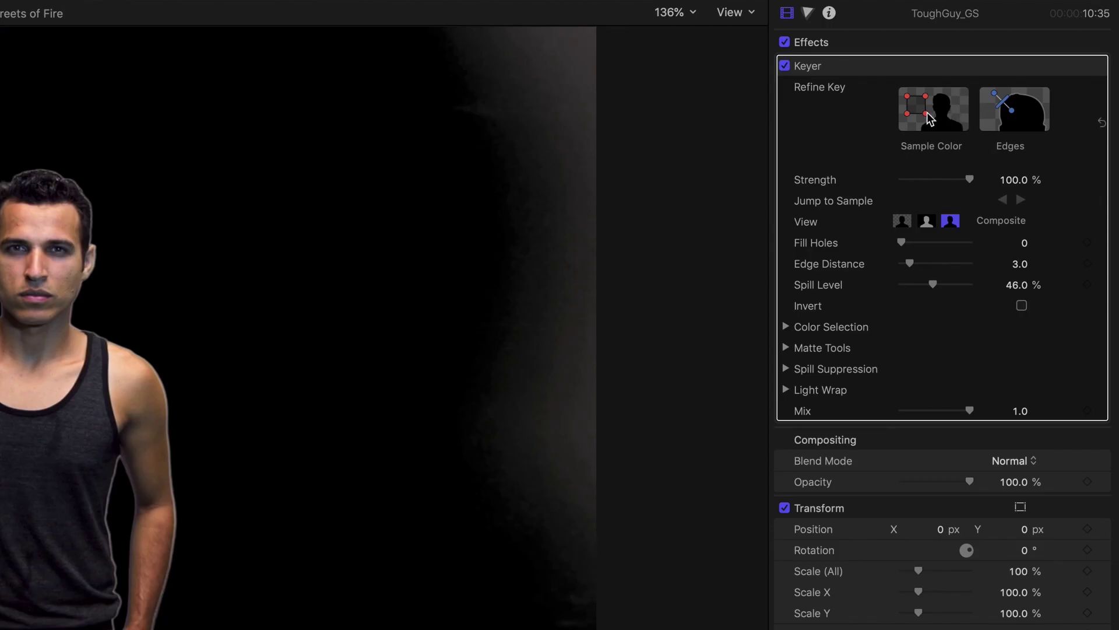
pyautogui.click(927, 112)
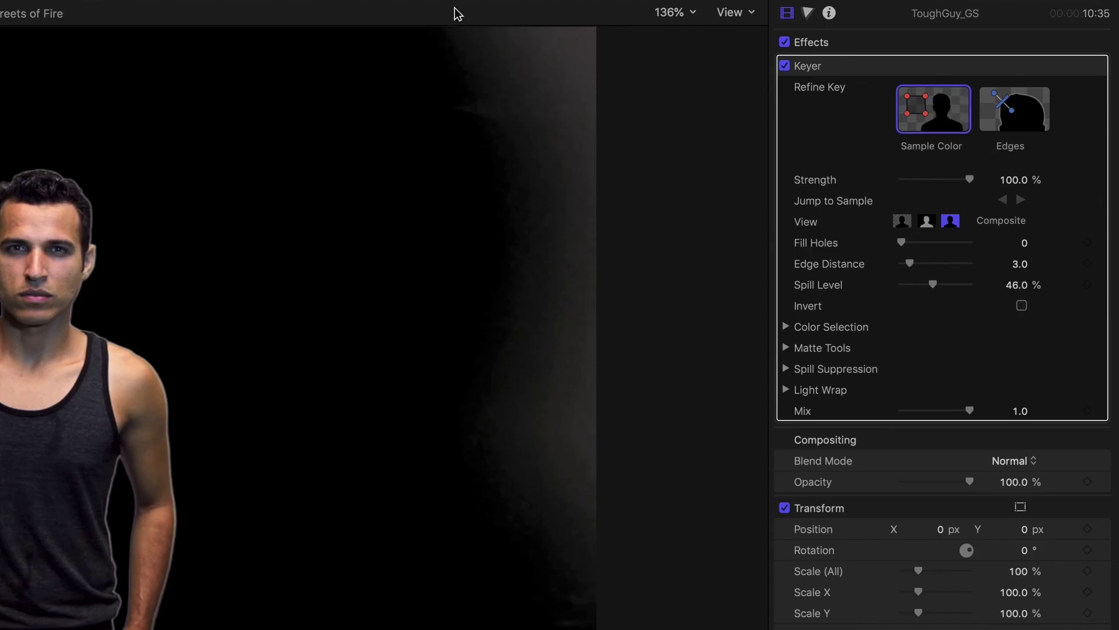
pyautogui.moveTo(411, 187); pyautogui.dragTo(618, 35)
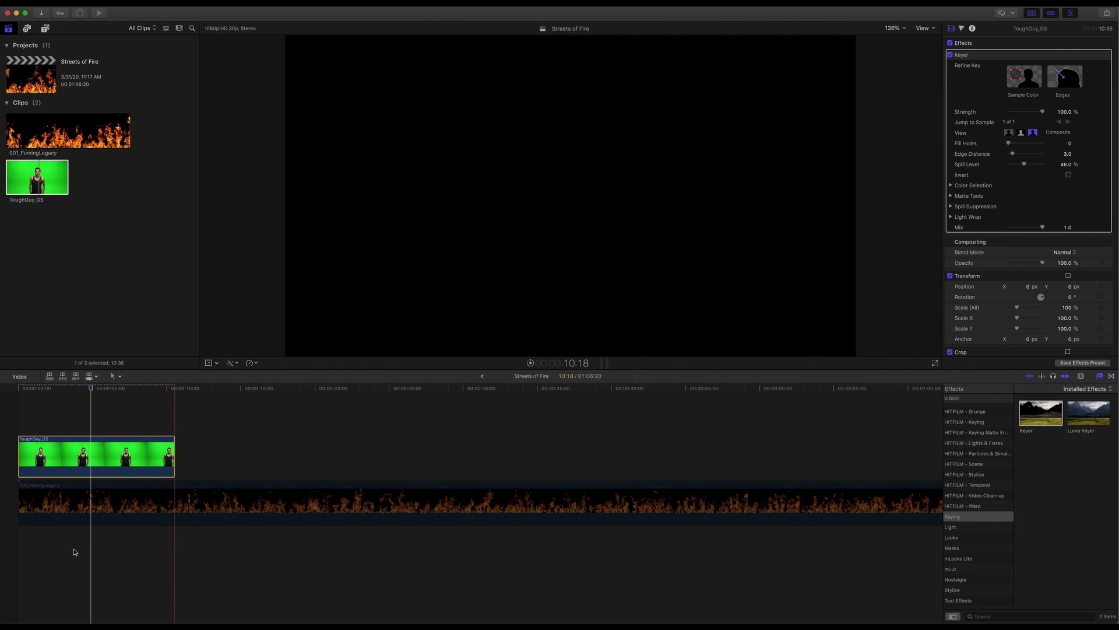
pyautogui.click(116, 519)
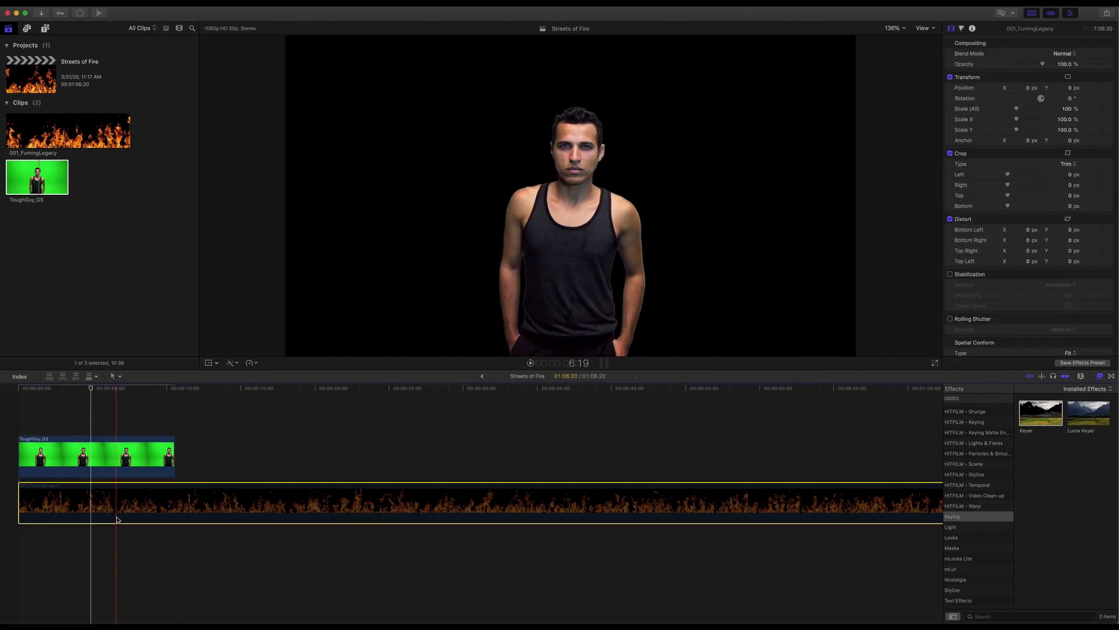
pyautogui.press('space')
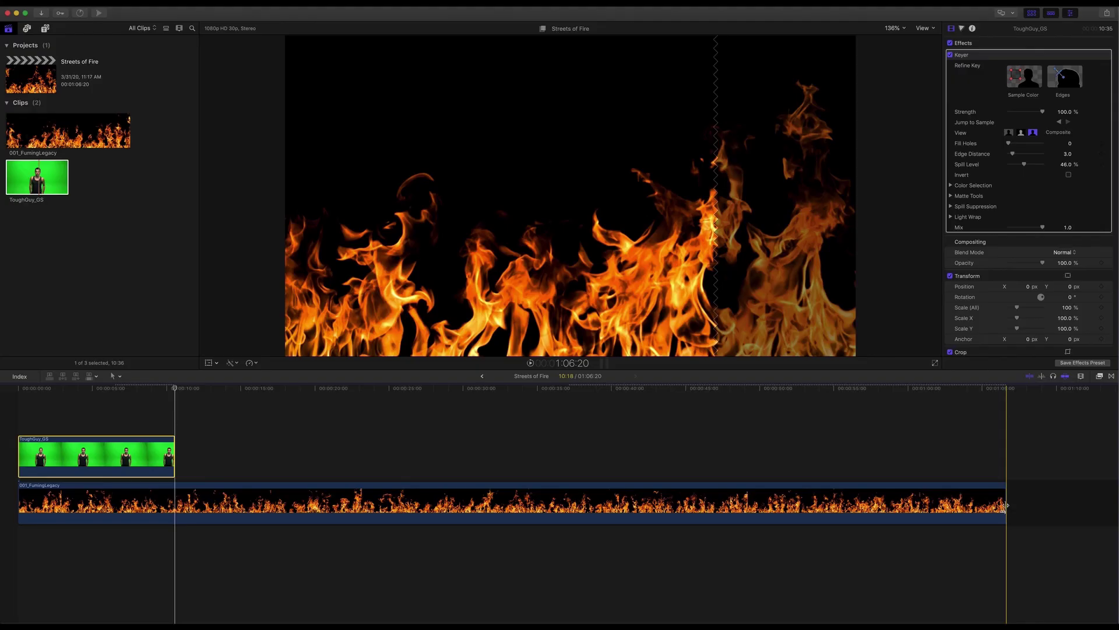
# Trim the end of the 001_FumingLegacy fire clip to match the end of the ToughGuy_GS clip.
pyautogui.moveTo(1003, 504); pyautogui.dragTo(179, 515)
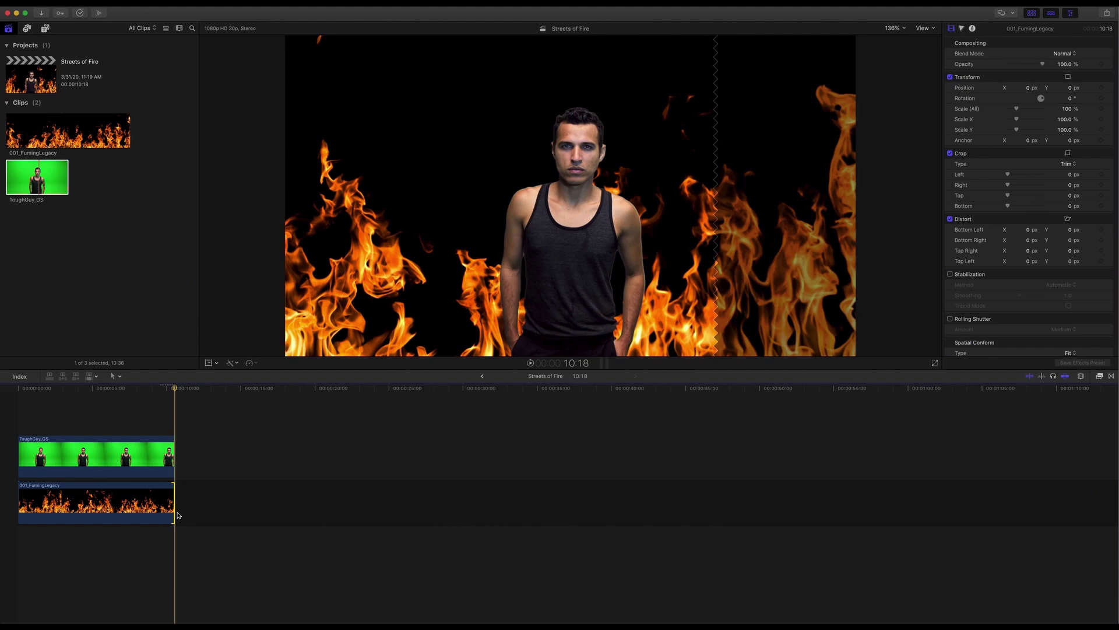
pyautogui.hotkey('shift', 'z')
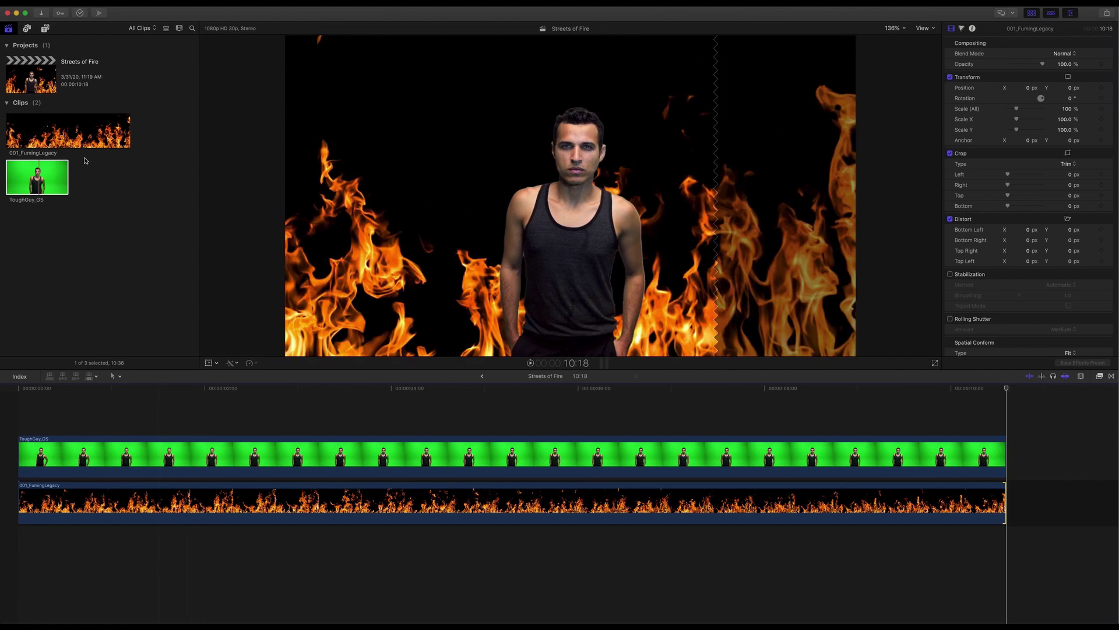
# Add a second 001_FumingLegacy clip above the green-screen clip, trim off its opening section and align it with the timeline start.
pyautogui.moveTo(80, 140); pyautogui.dragTo(20, 418)
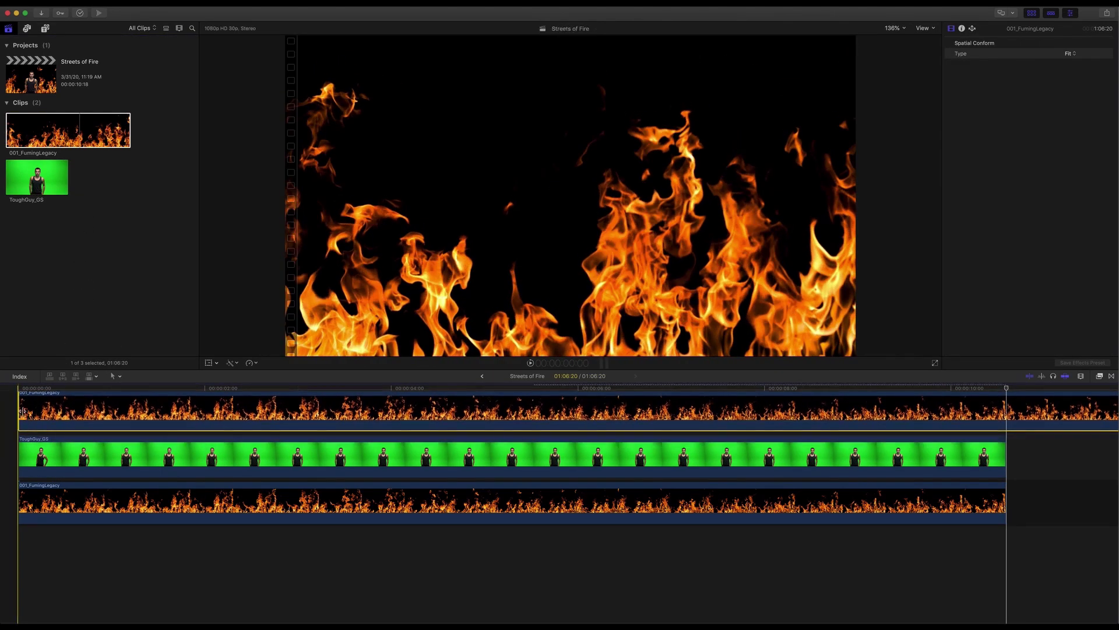
pyautogui.click(487, 389)
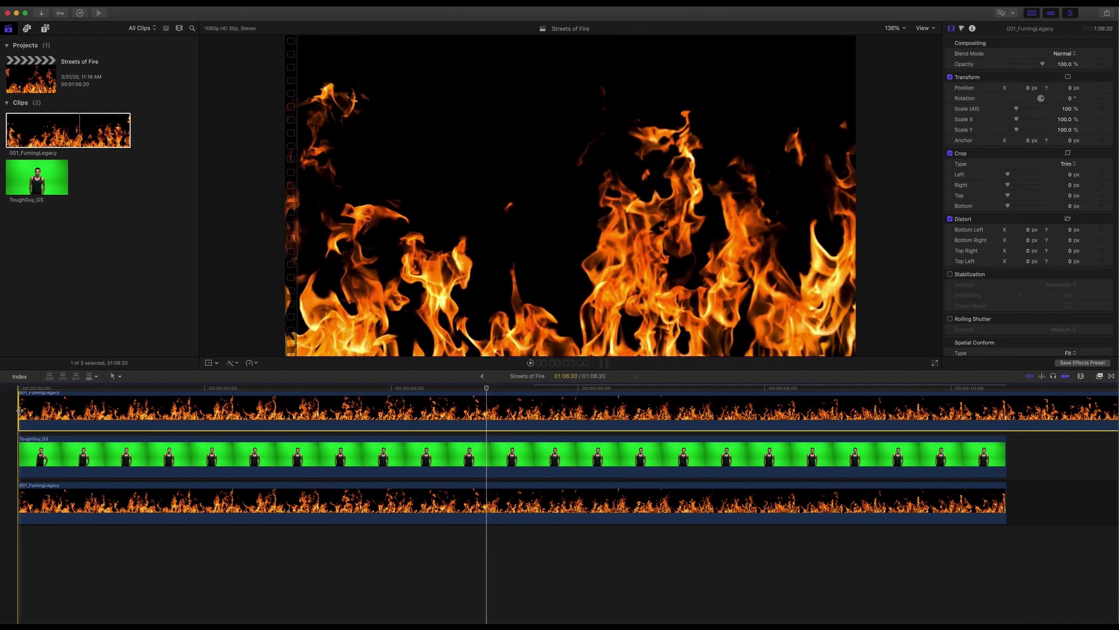
pyautogui.moveTo(19, 411); pyautogui.dragTo(835, 441)
pyautogui.moveTo(889, 411); pyautogui.dragTo(85, 421)
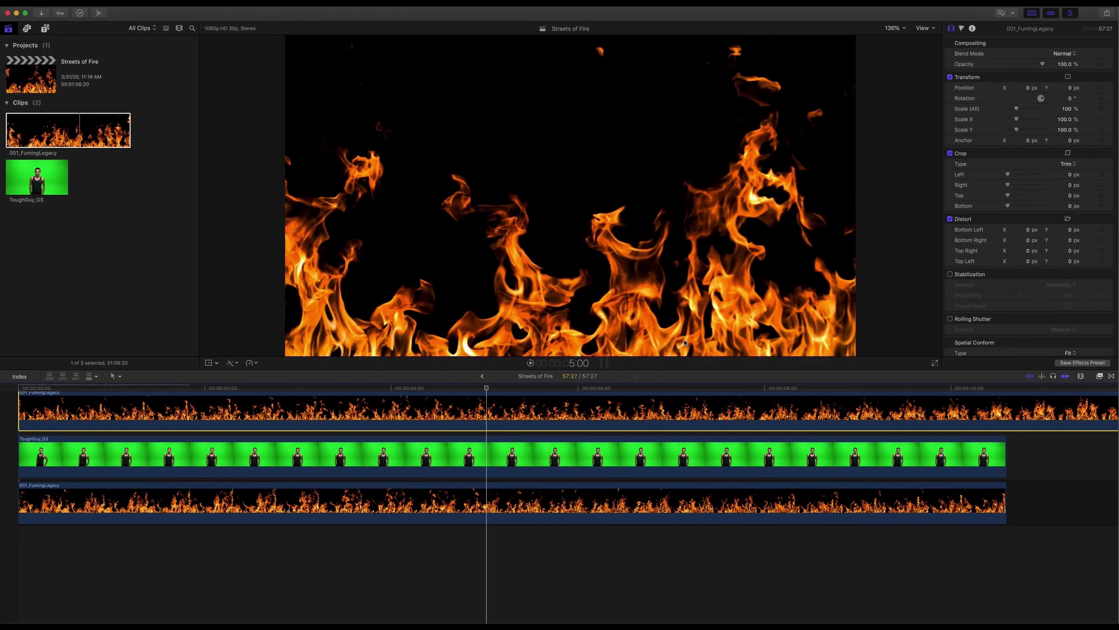
# Trim the end of the upper fire clip to match the clips below at 10:18.
pyautogui.hotkey('shift', 'z')
pyautogui.moveTo(1005, 408); pyautogui.dragTo(198, 407)
pyautogui.hotkey('shift', 'z')
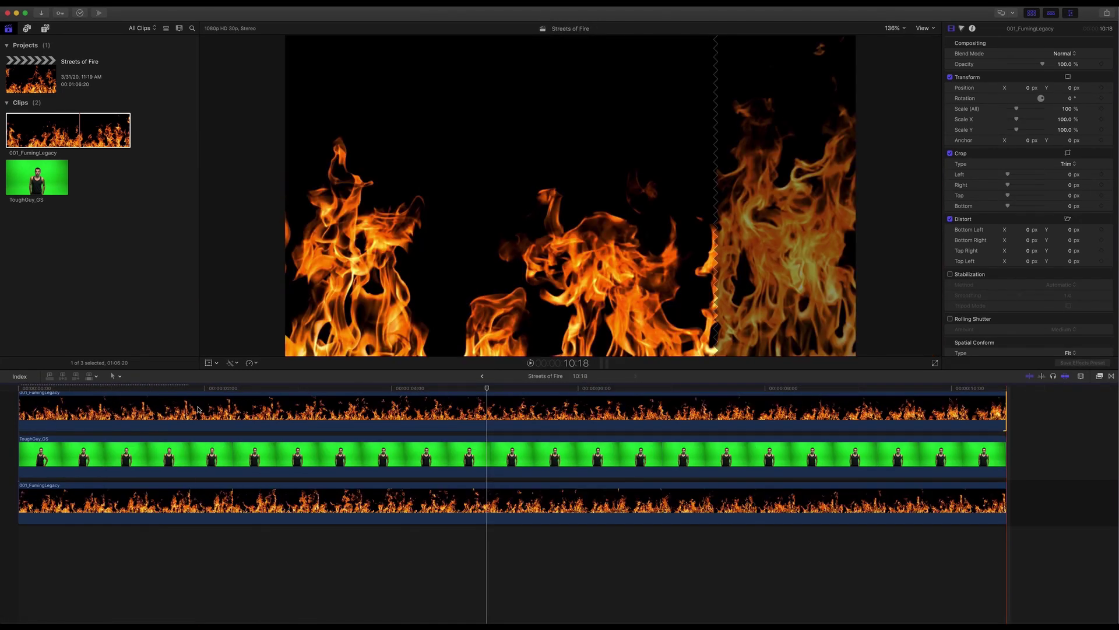
# Set the upper fire clip's blend mode to Add and shift the clip down with its Y position.
pyautogui.click(527, 415)
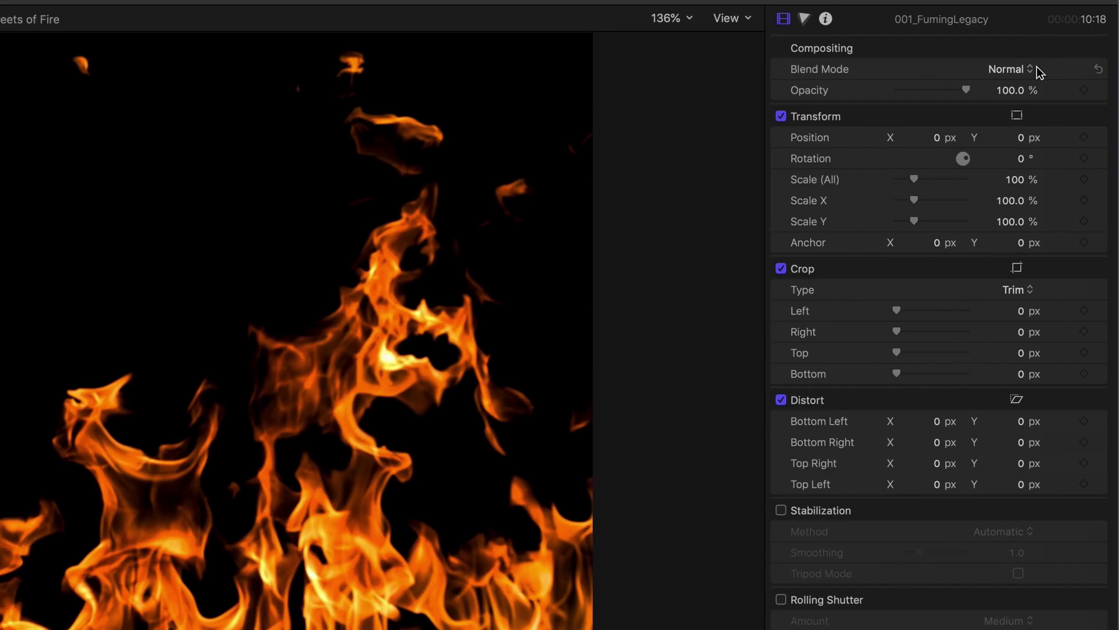
pyautogui.click(1072, 53)
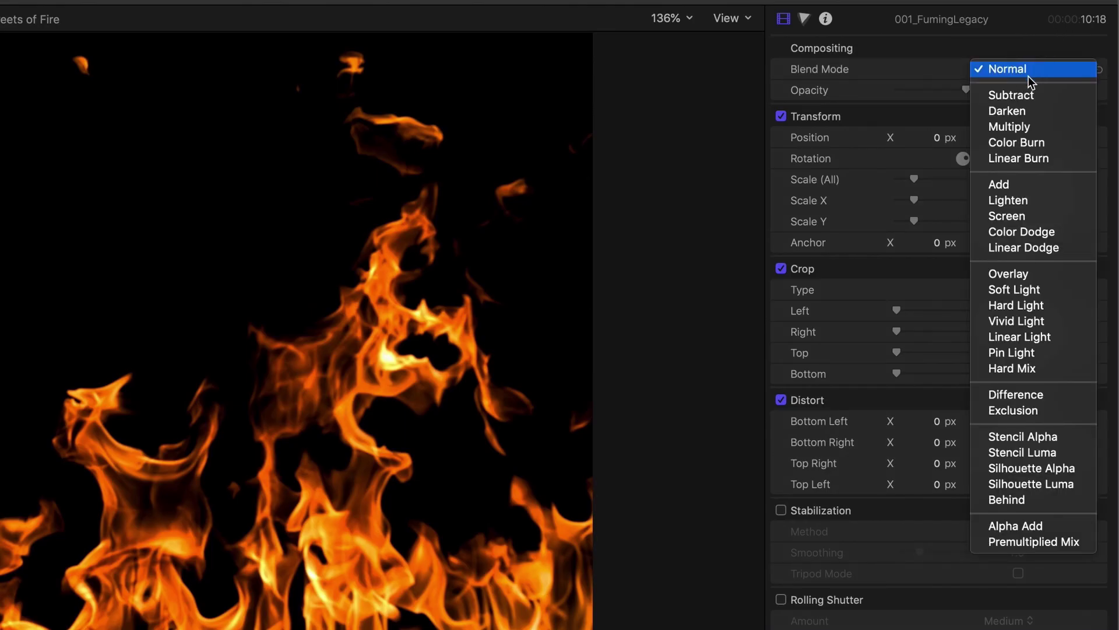
pyautogui.click(999, 183)
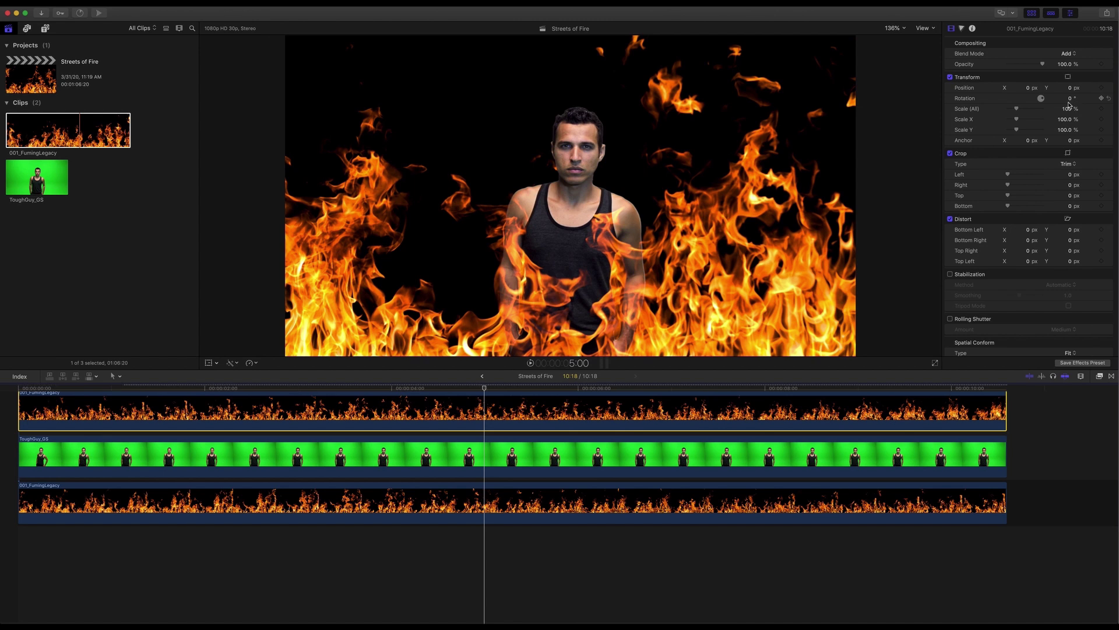
pyautogui.moveTo(1073, 92); pyautogui.dragTo(1072, 224)
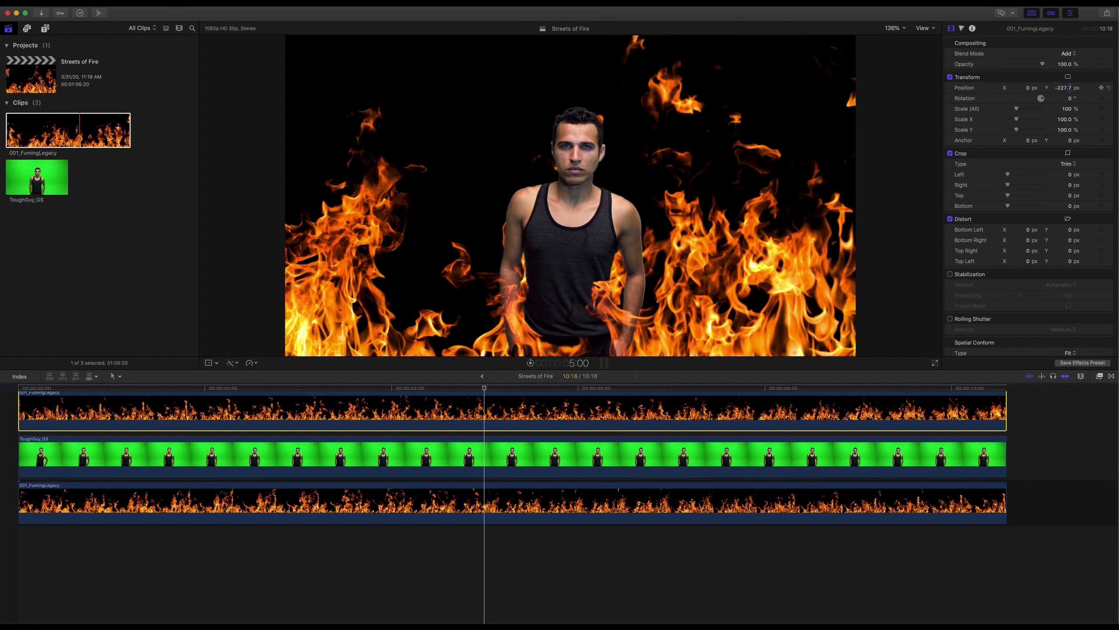
pyautogui.moveTo(1072, 224); pyautogui.dragTo(1072, 244)
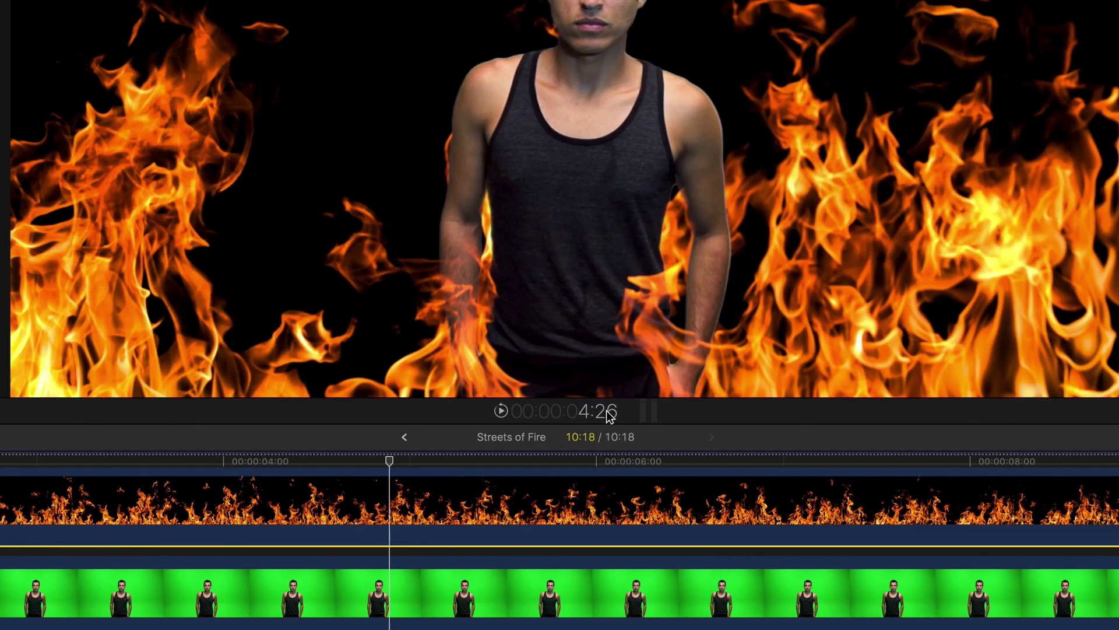
# Trim the ends of all three stacked clips to the 6:00 mark.
pyautogui.click(584, 364)
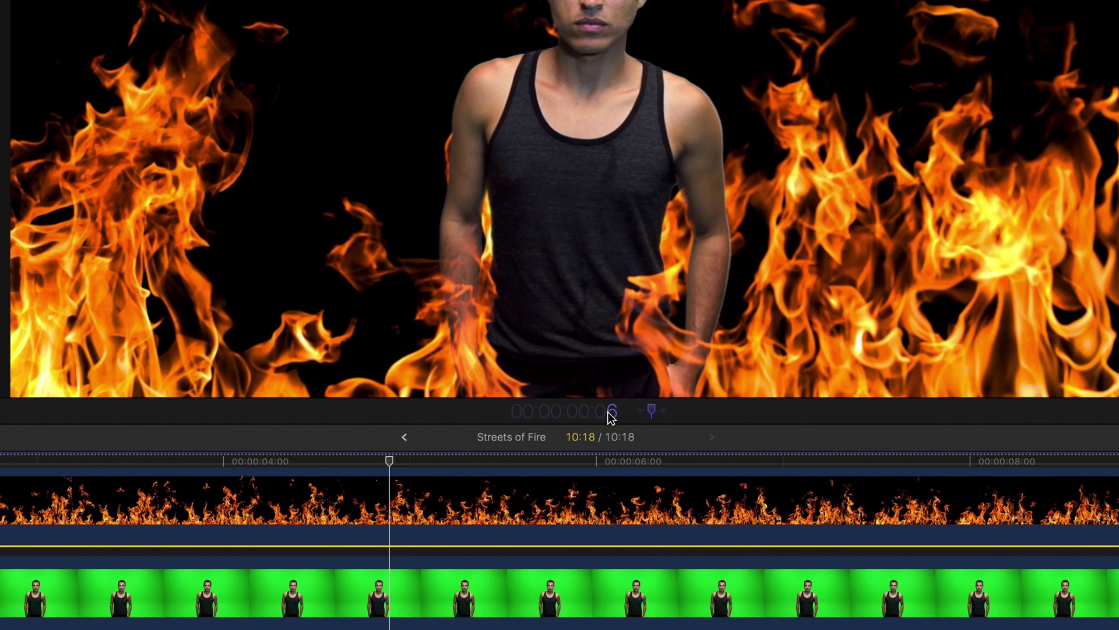
pyautogui.press('Return')
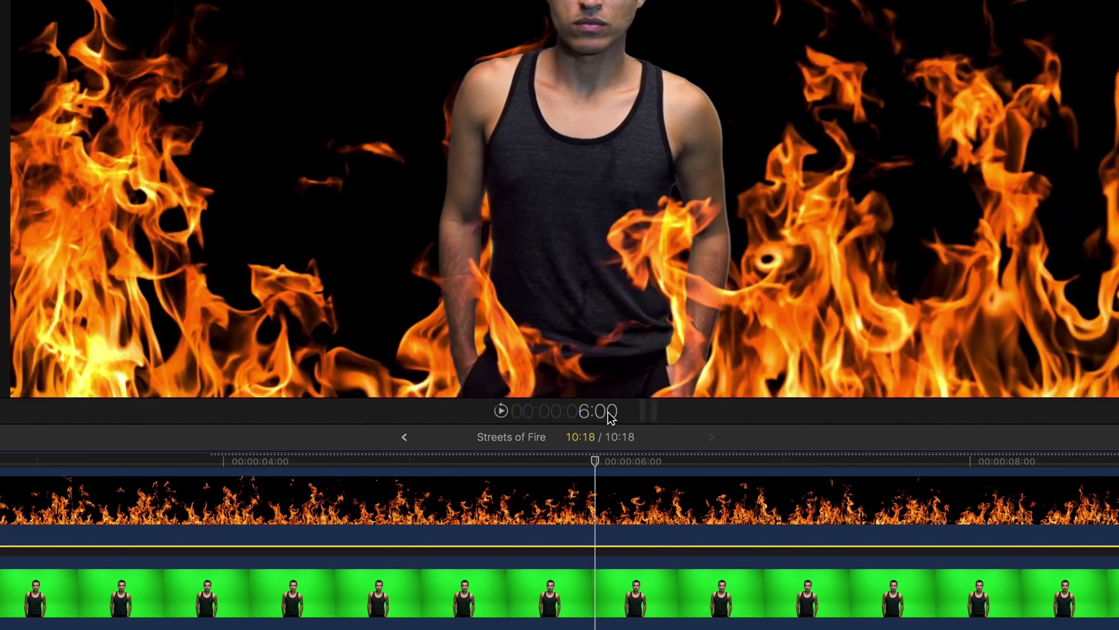
pyautogui.moveTo(898, 593); pyautogui.dragTo(857, 421)
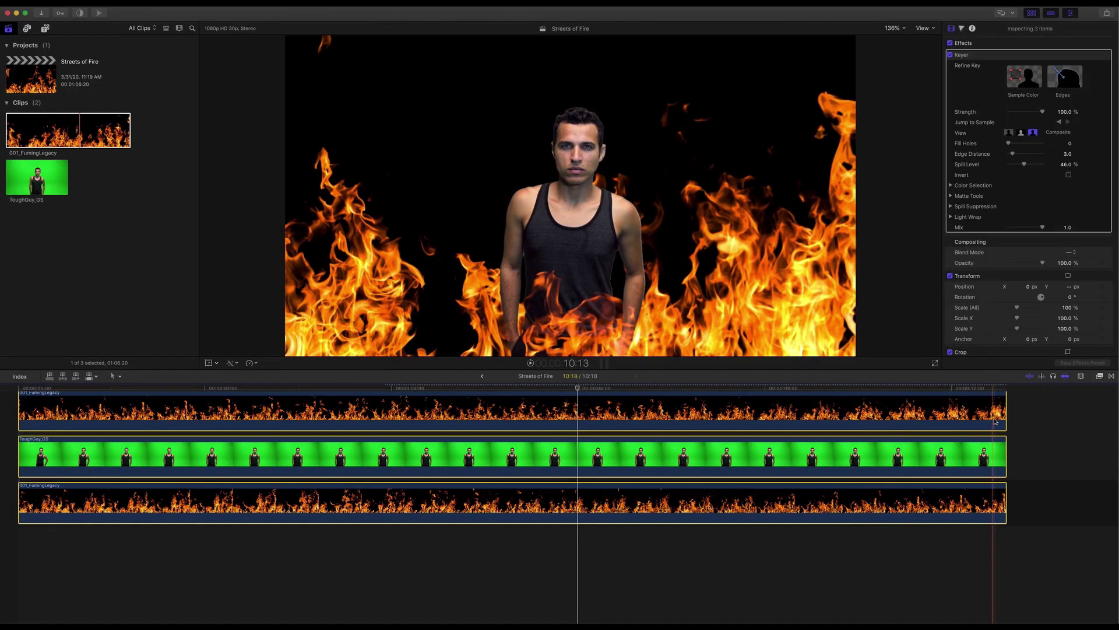
pyautogui.moveTo(1006, 410); pyautogui.dragTo(577, 429)
pyautogui.moveTo(1006, 455); pyautogui.dragTo(577, 454)
pyautogui.moveTo(1005, 505); pyautogui.dragTo(577, 519)
pyautogui.click(587, 534)
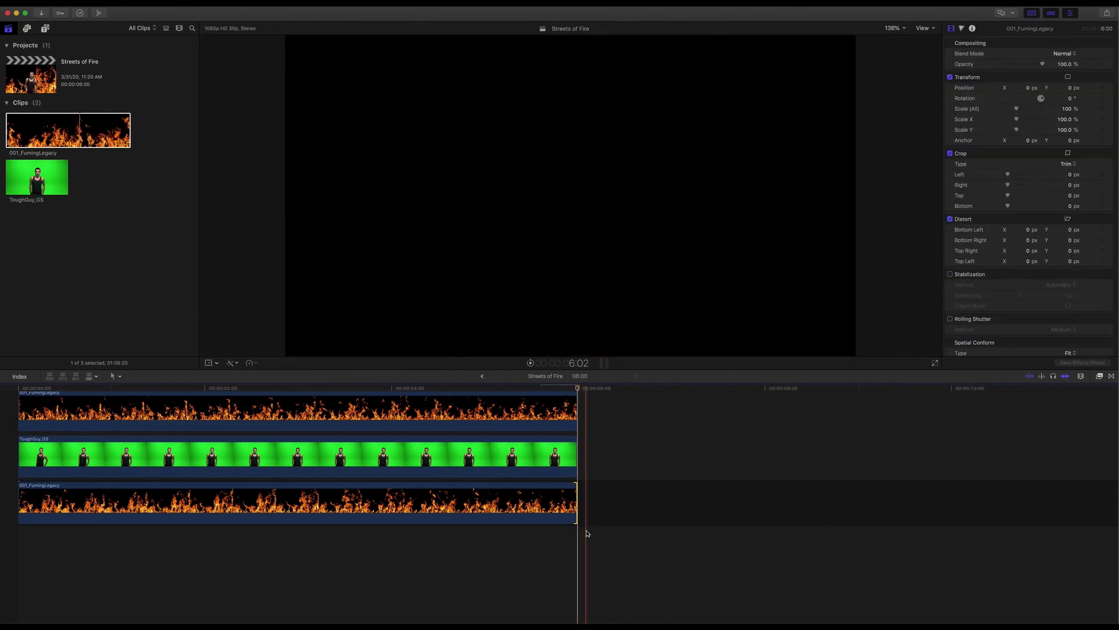
pyautogui.hotkey('shift', 'z')
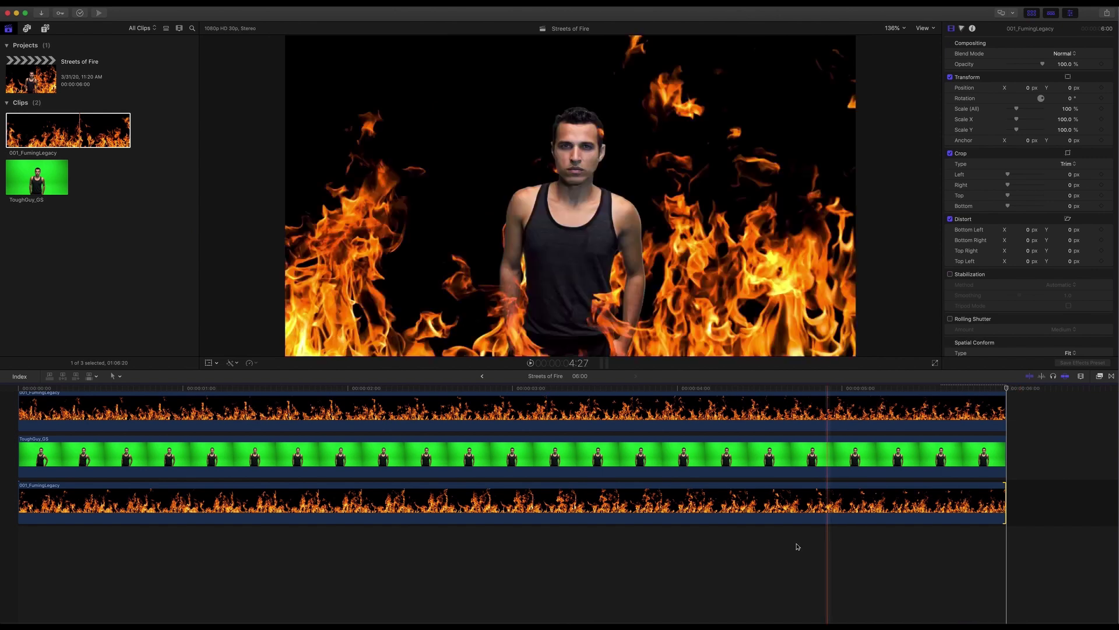
# Add the Custom 3D title above the stacked clips at the start of the timeline.
pyautogui.click(510, 389)
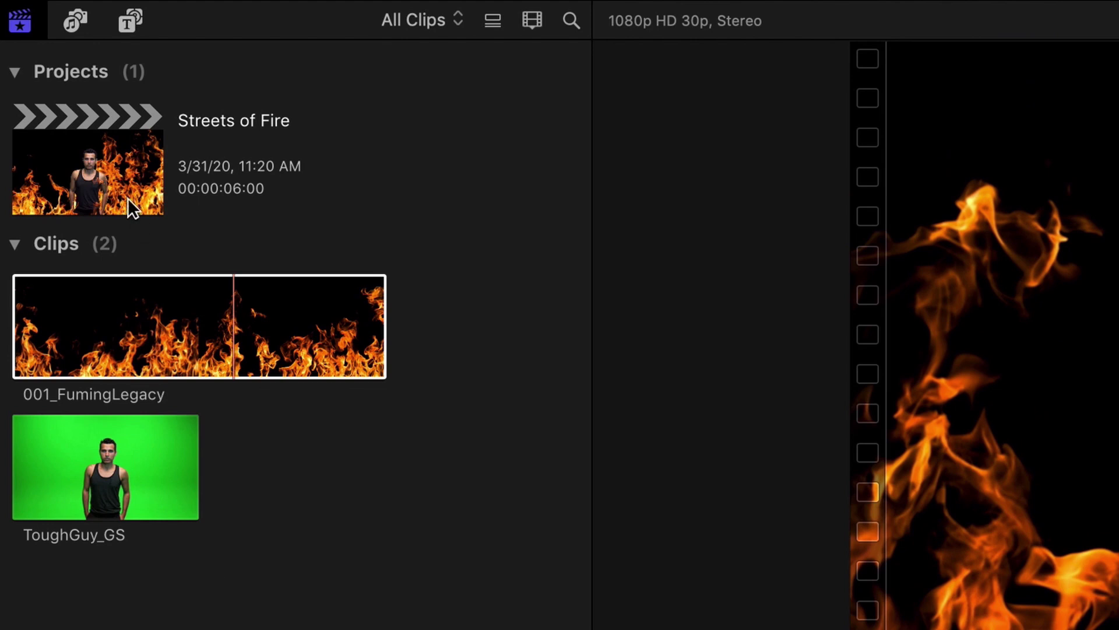
pyautogui.click(131, 25)
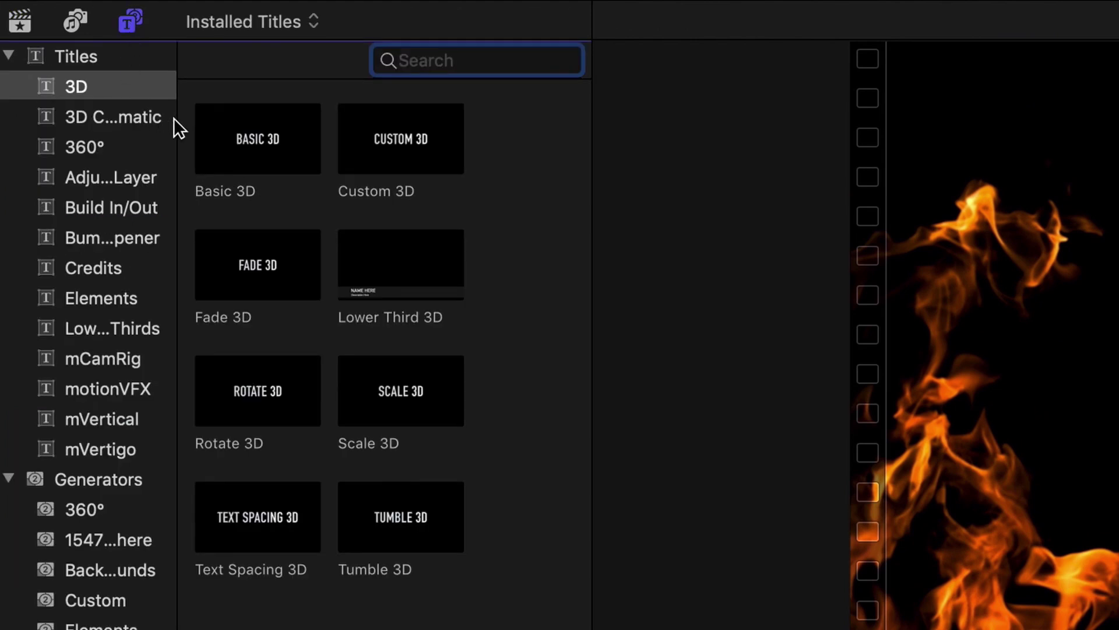
pyautogui.click(393, 142)
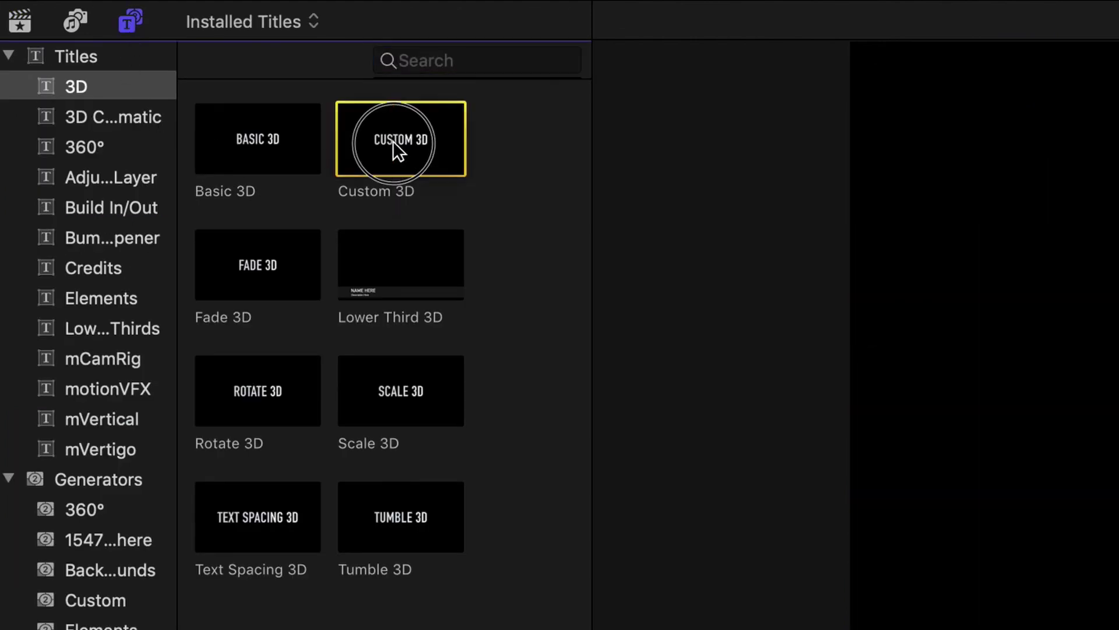
pyautogui.moveTo(401, 138); pyautogui.dragTo(67, 629)
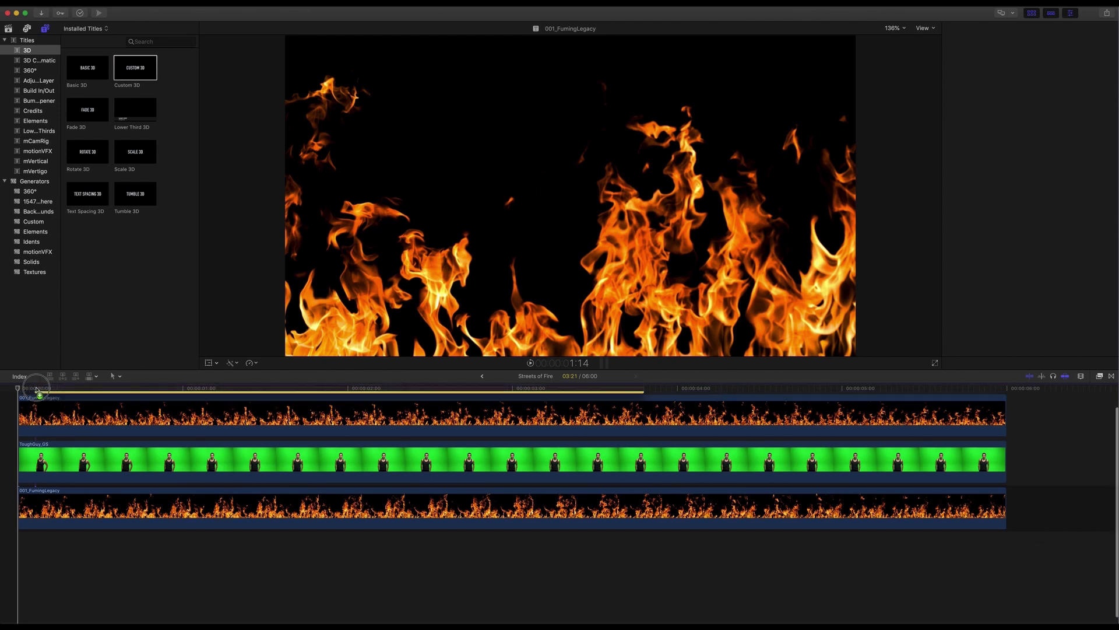
pyautogui.moveTo(23, 394); pyautogui.dragTo(19, 411)
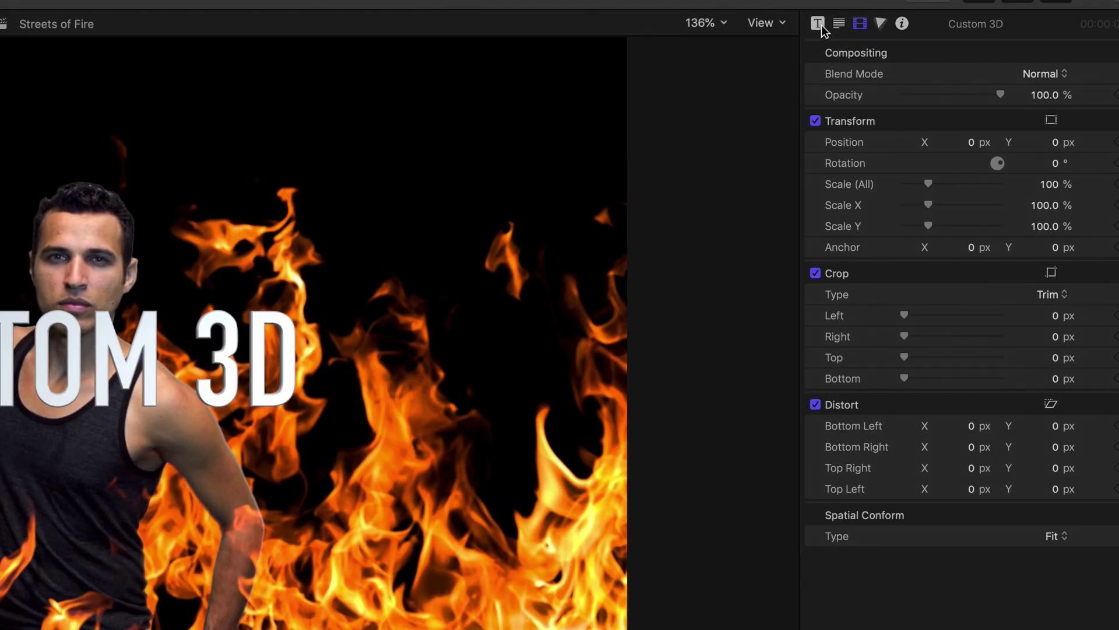
# Replace the Custom 3D title's placeholder text with "Streets Of Fire".
pyautogui.click(819, 24)
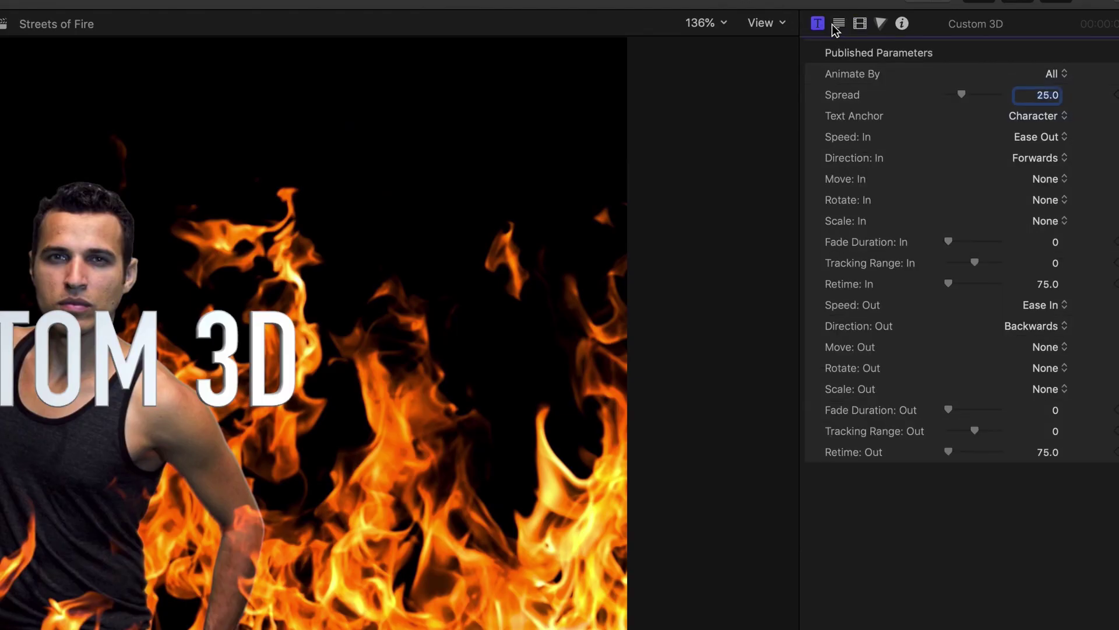
pyautogui.moveTo(877, 102); pyautogui.dragTo(807, 105)
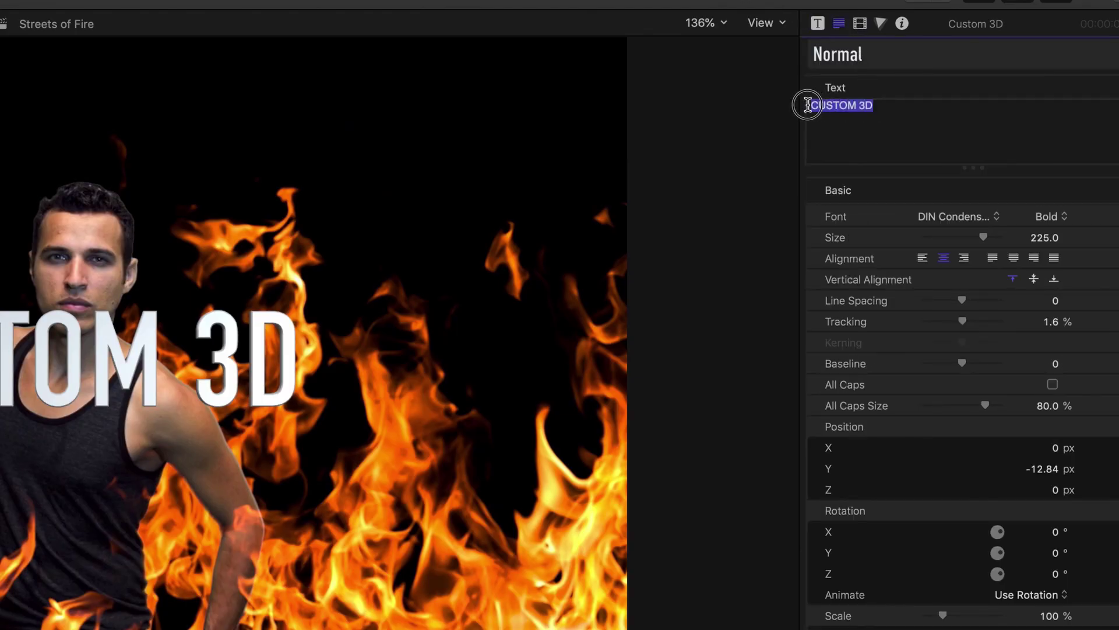
pyautogui.write('Streets')
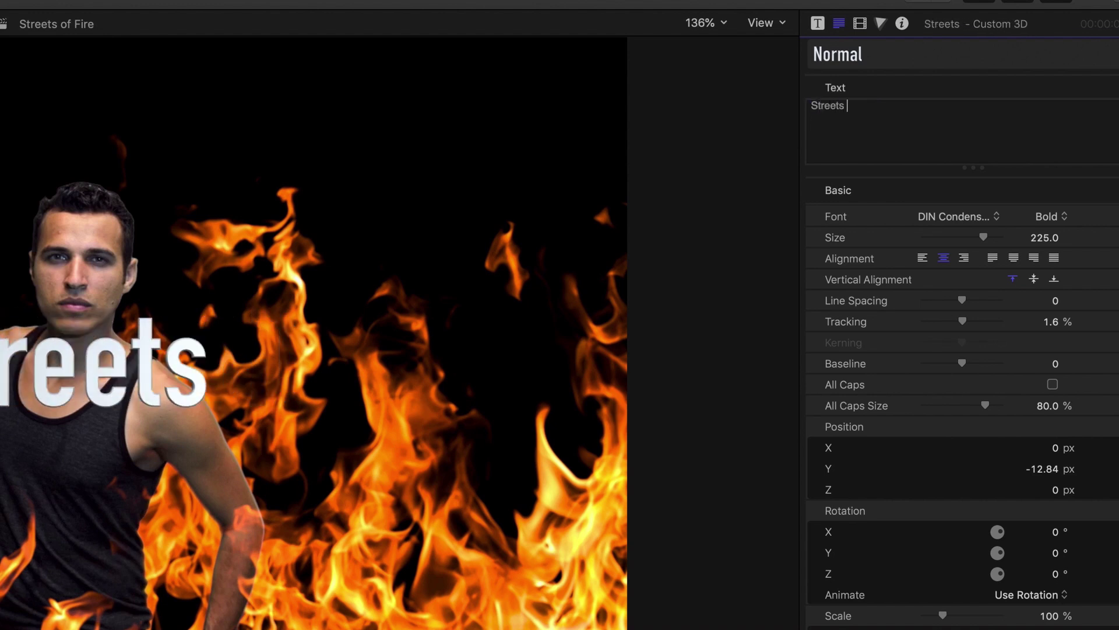
pyautogui.write(' Of F')
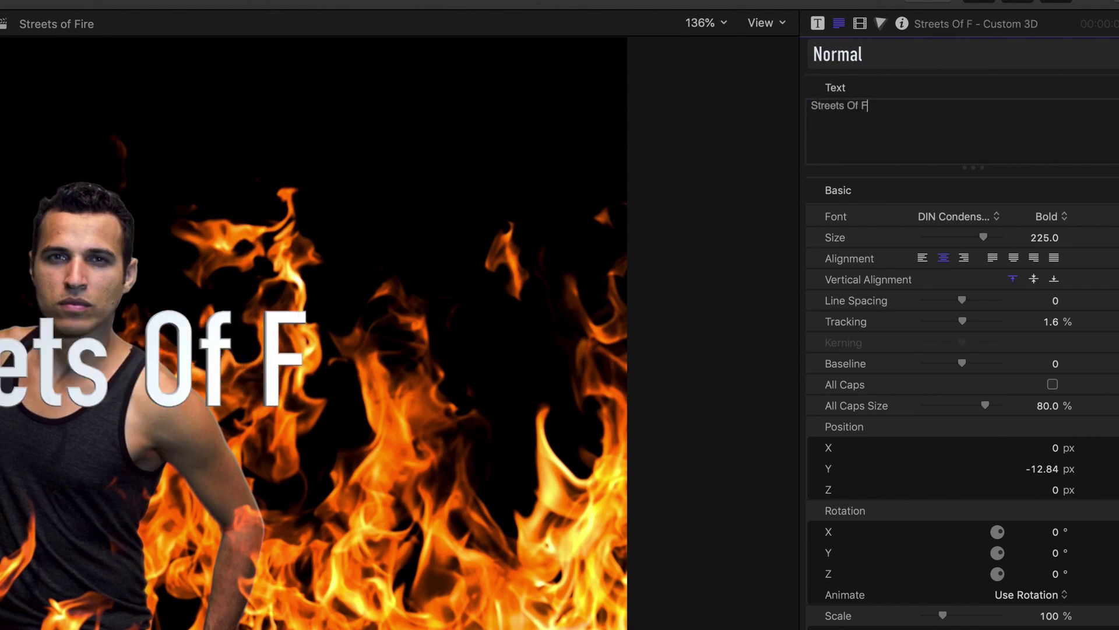
pyautogui.write('ire')
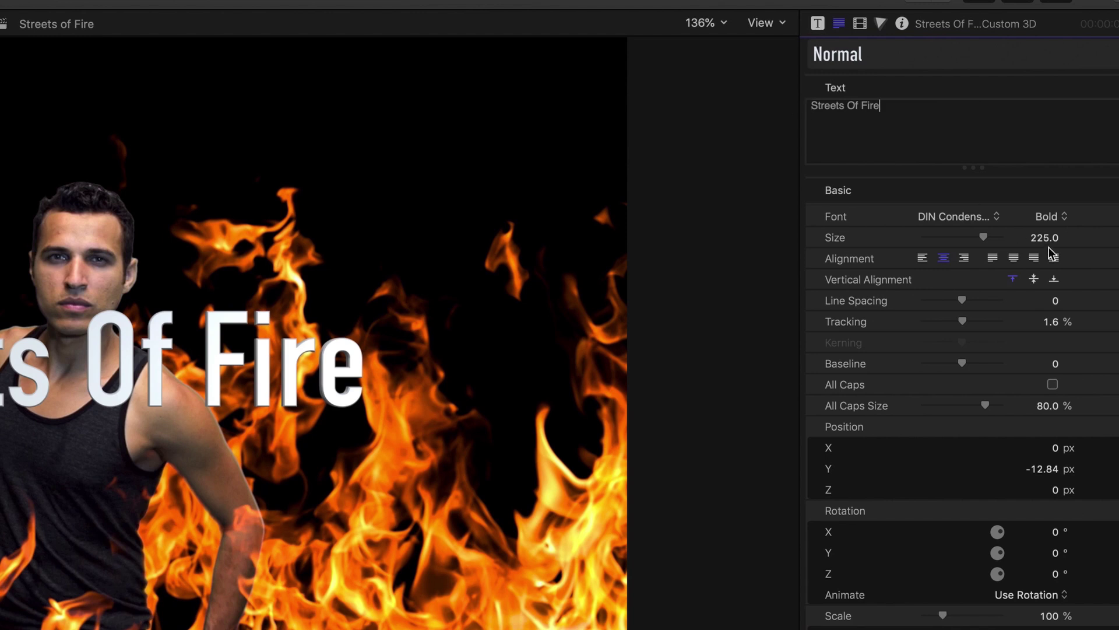
# Browse the available fonts for the title and set its font to Becker.
pyautogui.click(996, 216)
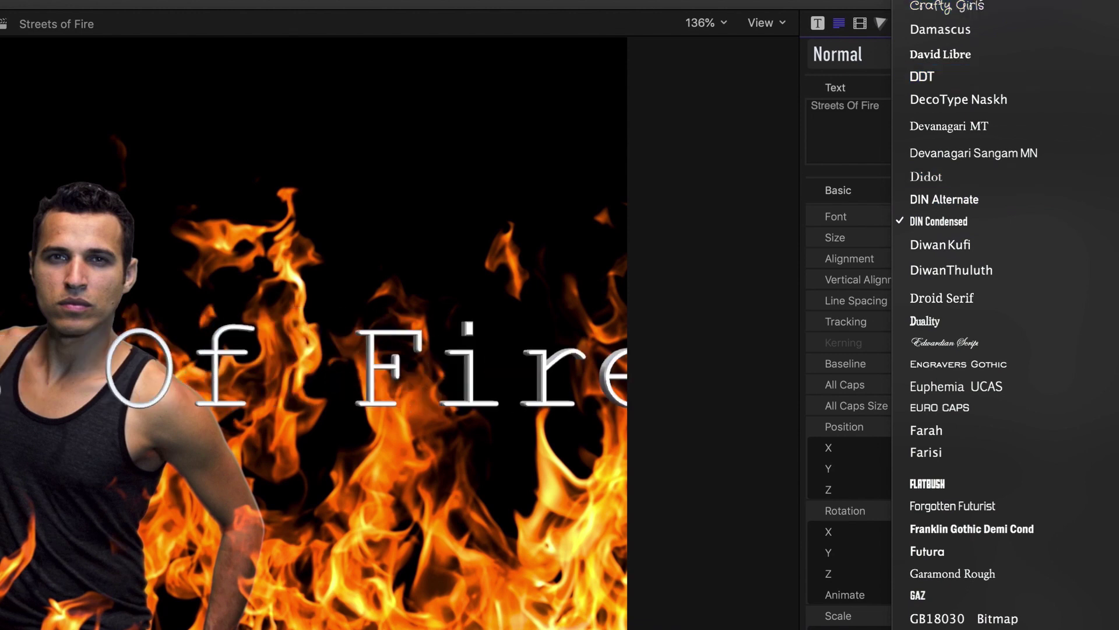
pyautogui.scroll(5, 971, 32)
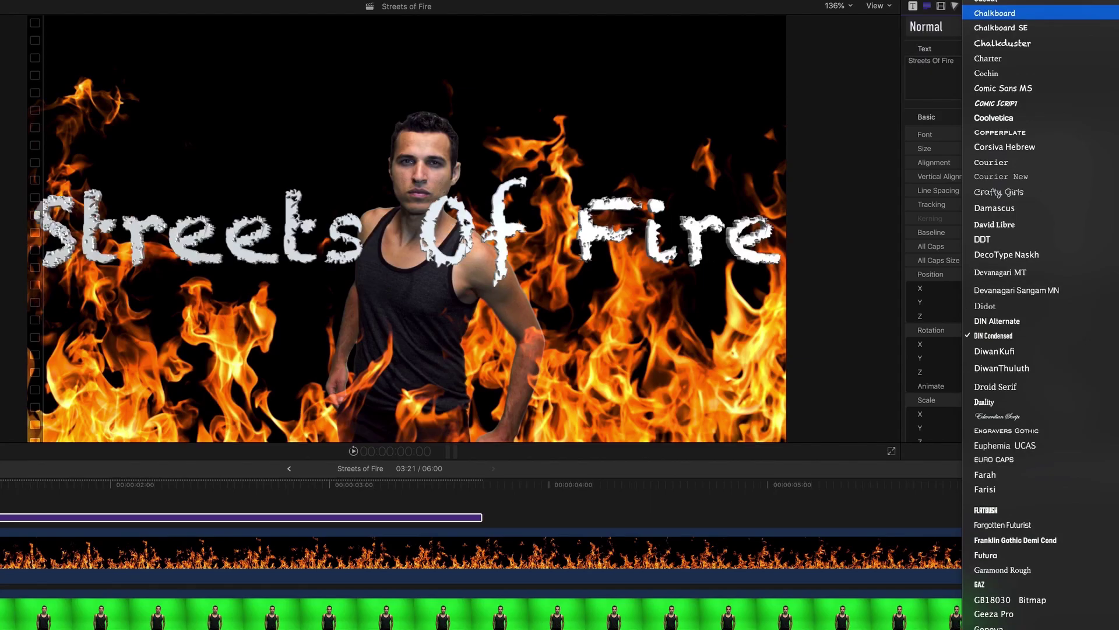
pyautogui.scroll(20, 970, 32)
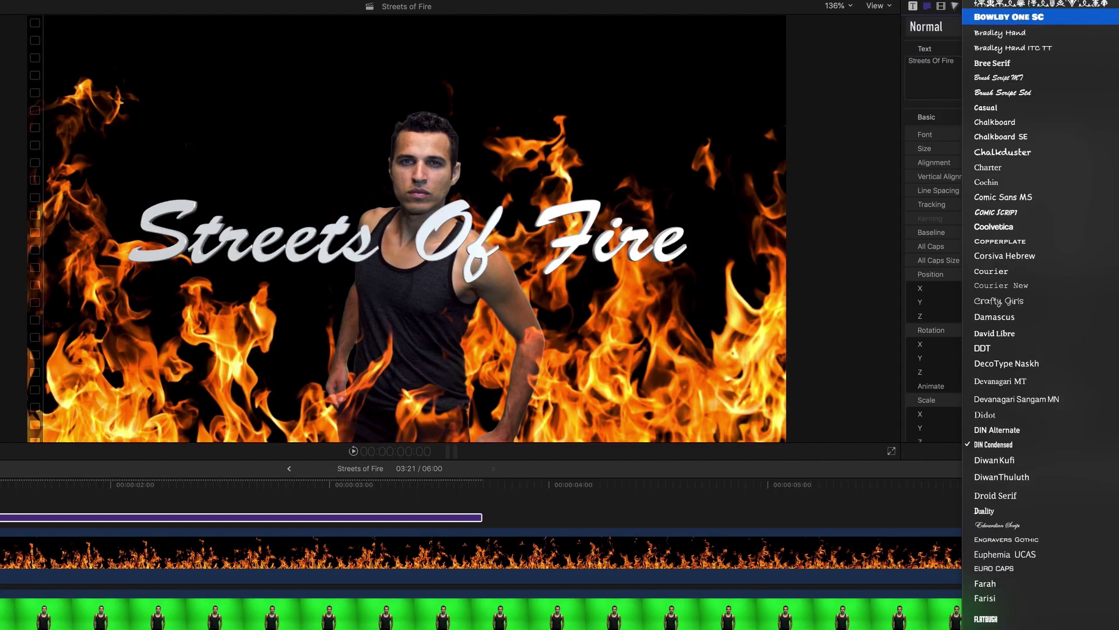
pyautogui.scroll(5, 1035, 281)
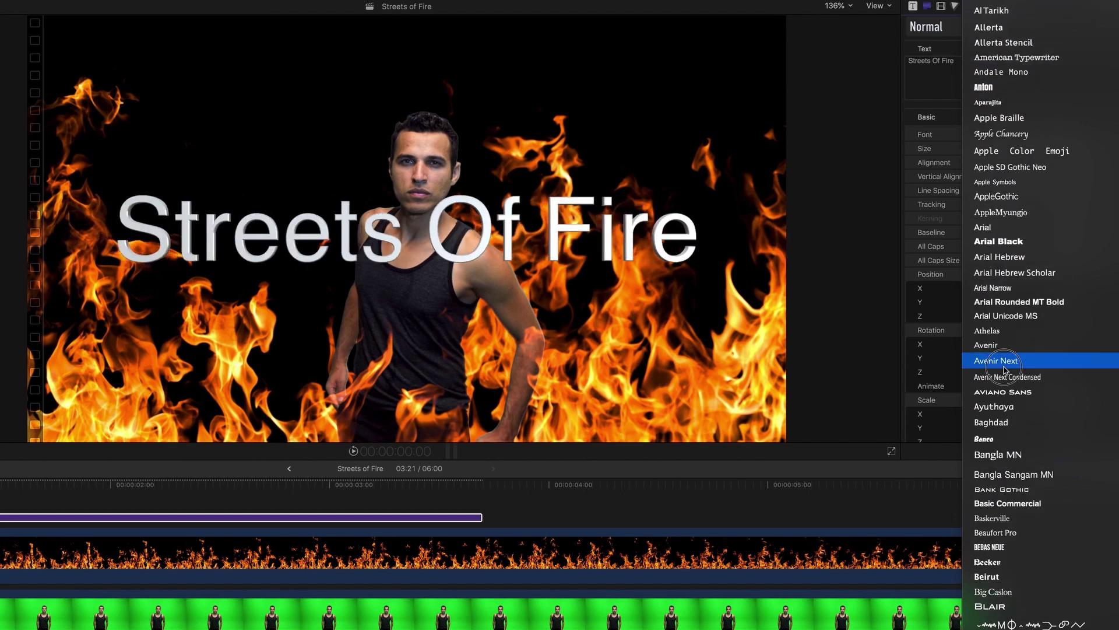
pyautogui.click(1003, 357)
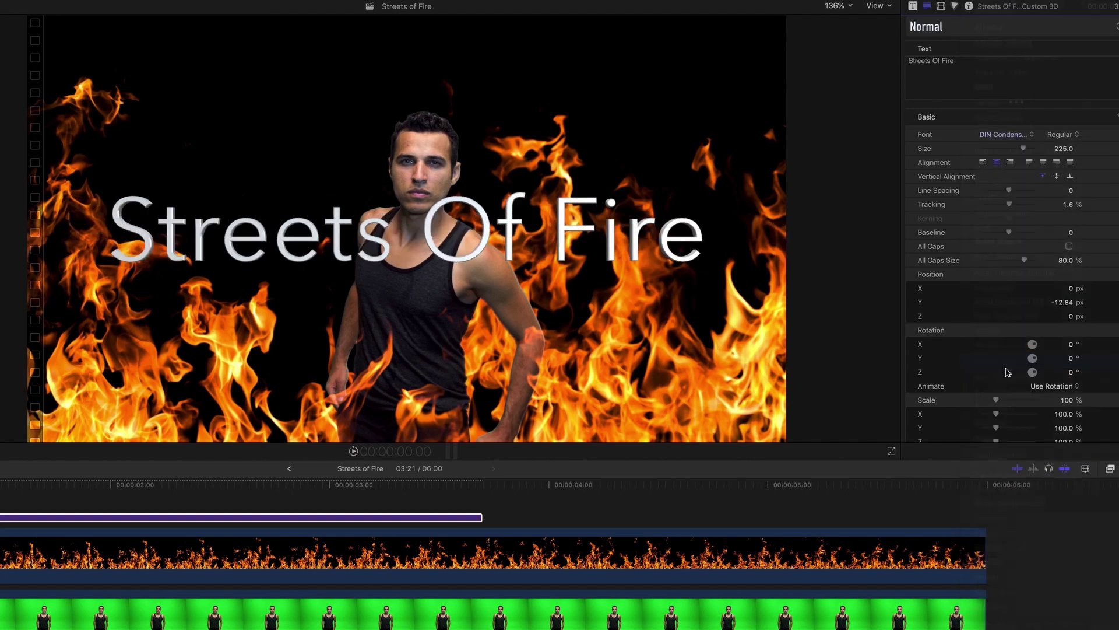
pyautogui.click(1034, 137)
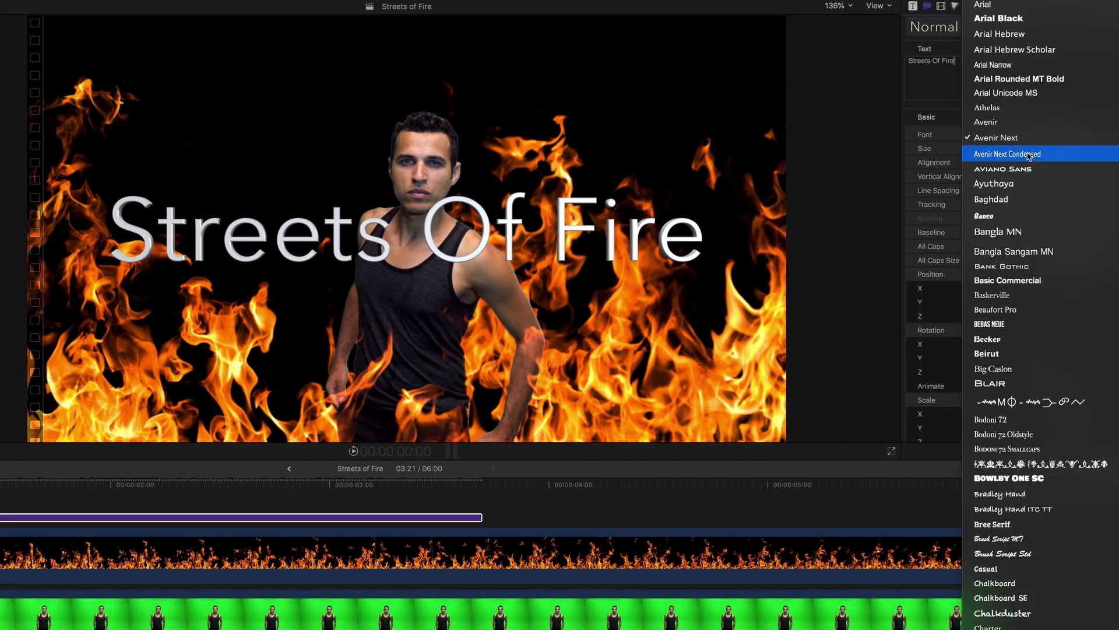
pyautogui.click(987, 340)
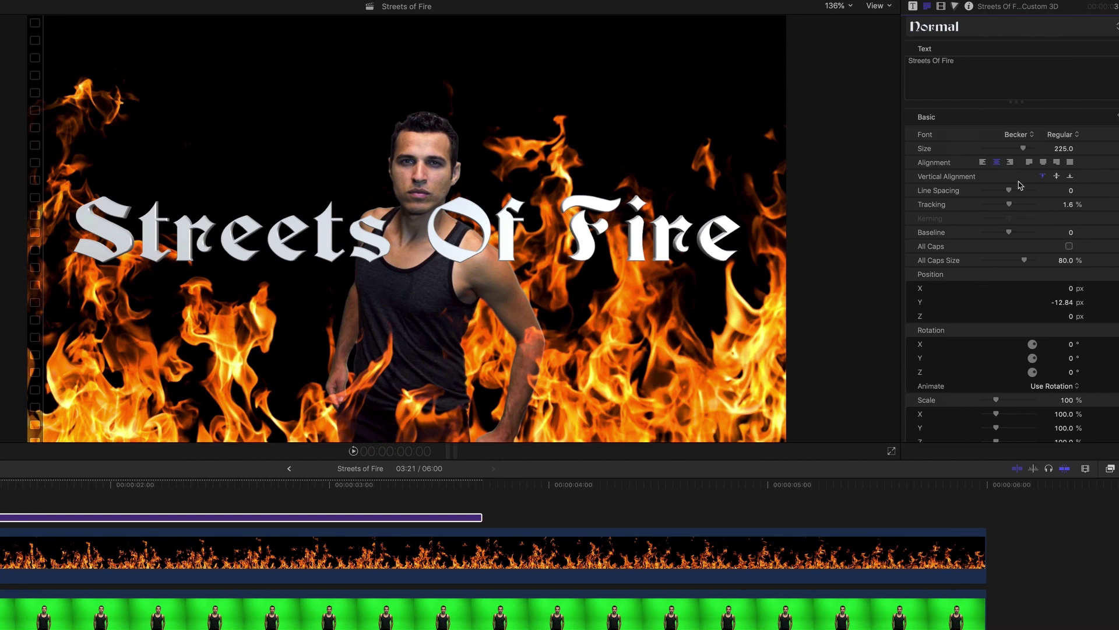
# Set the title's size to 180 and turn on All Caps with an All Caps Size of 87%.
pyautogui.click(1062, 149)
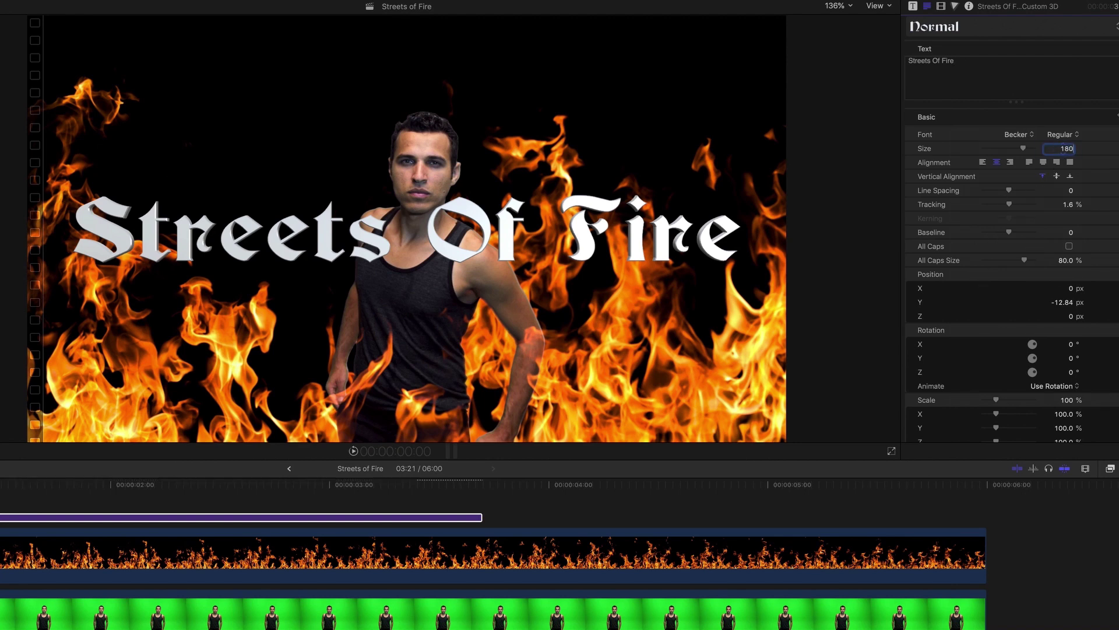
pyautogui.press('Return')
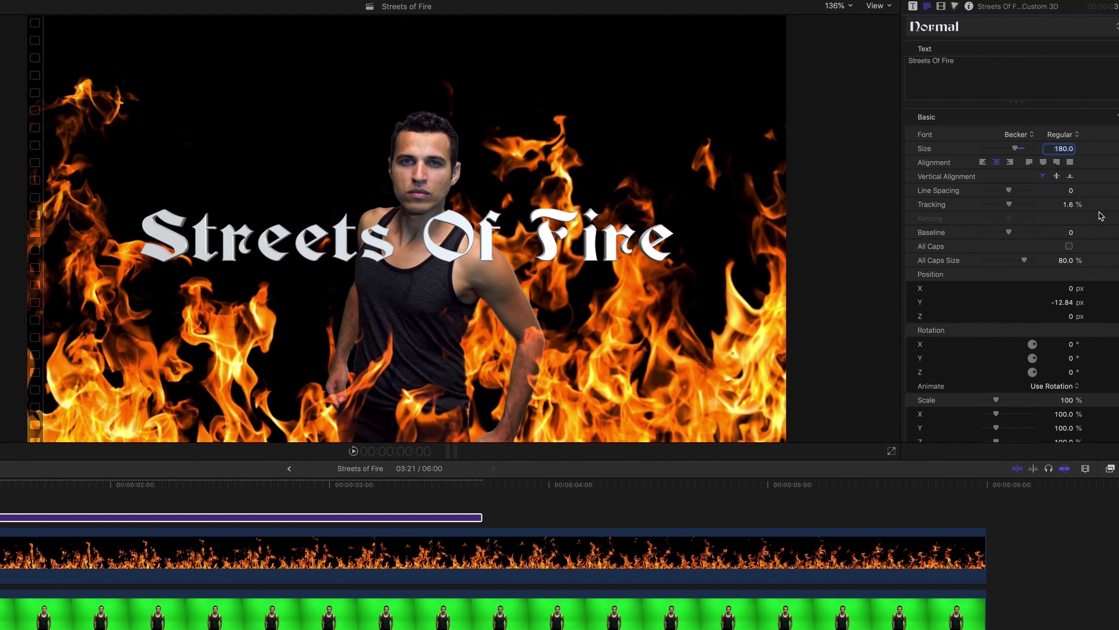
pyautogui.click(1069, 248)
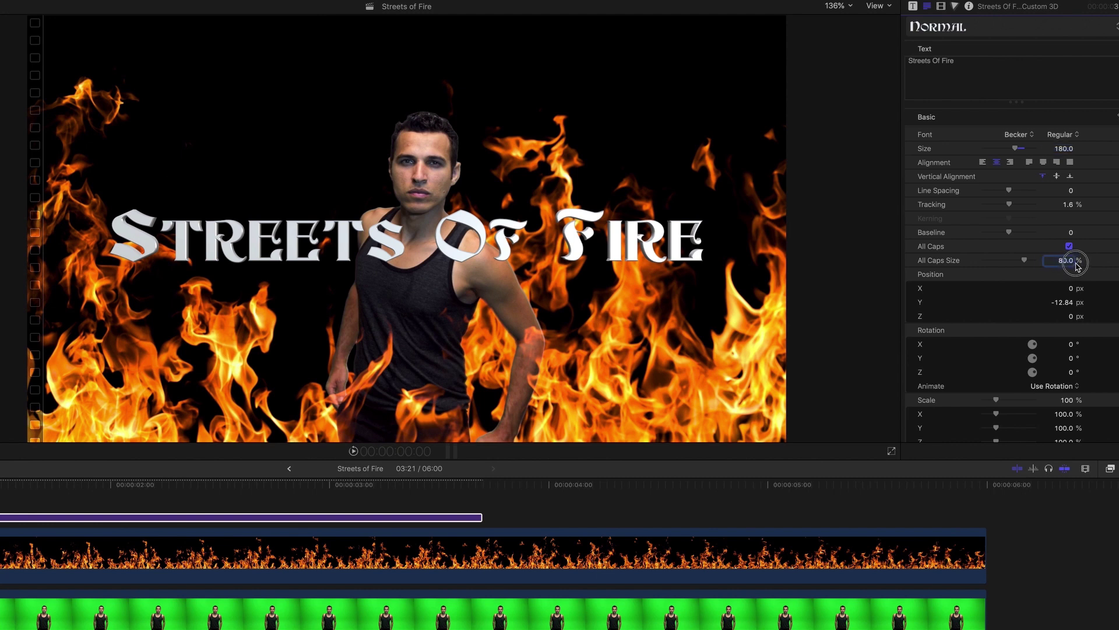
pyautogui.click(1070, 264)
pyautogui.moveTo(1065, 263); pyautogui.dragTo(1065, 263)
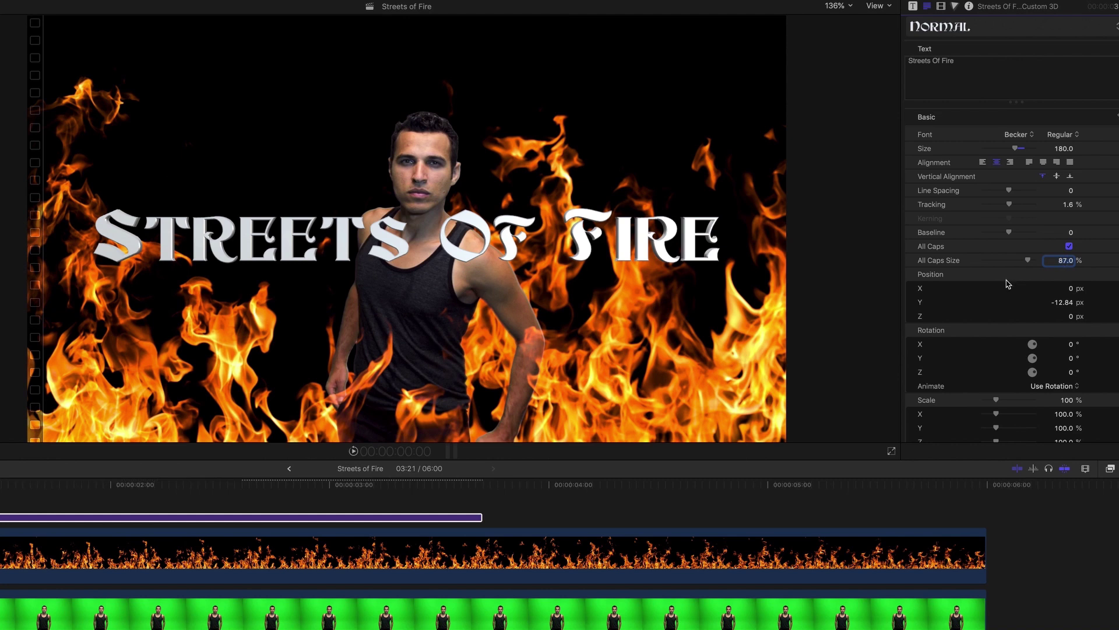
# Increase the title's 3D Text depth to 31.
pyautogui.scroll(-6, 1009, 284)
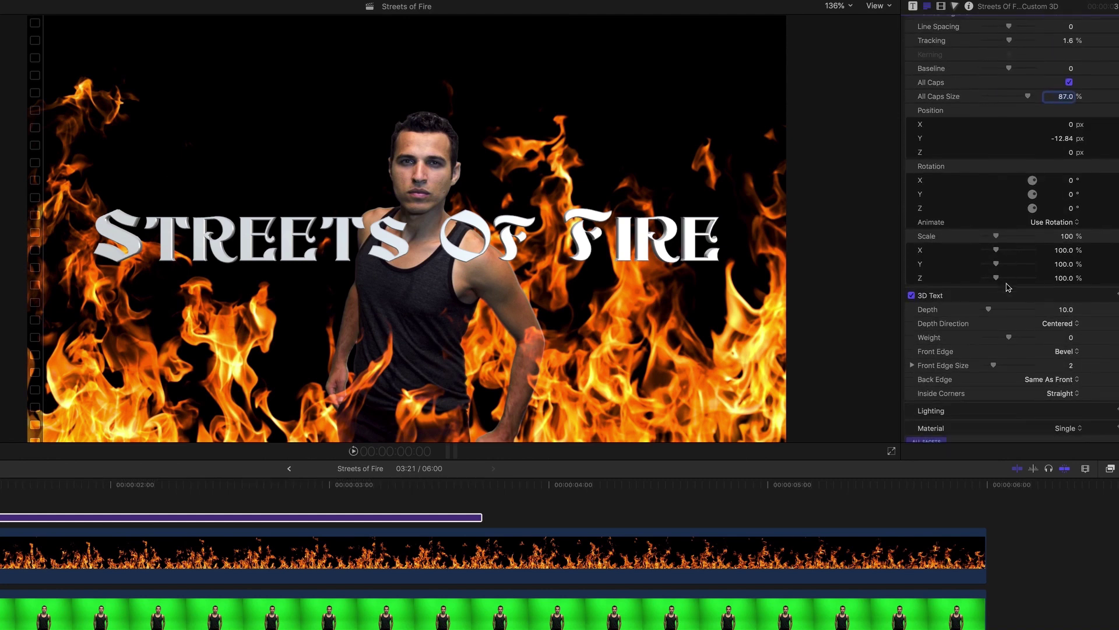
pyautogui.scroll(-2, 1008, 286)
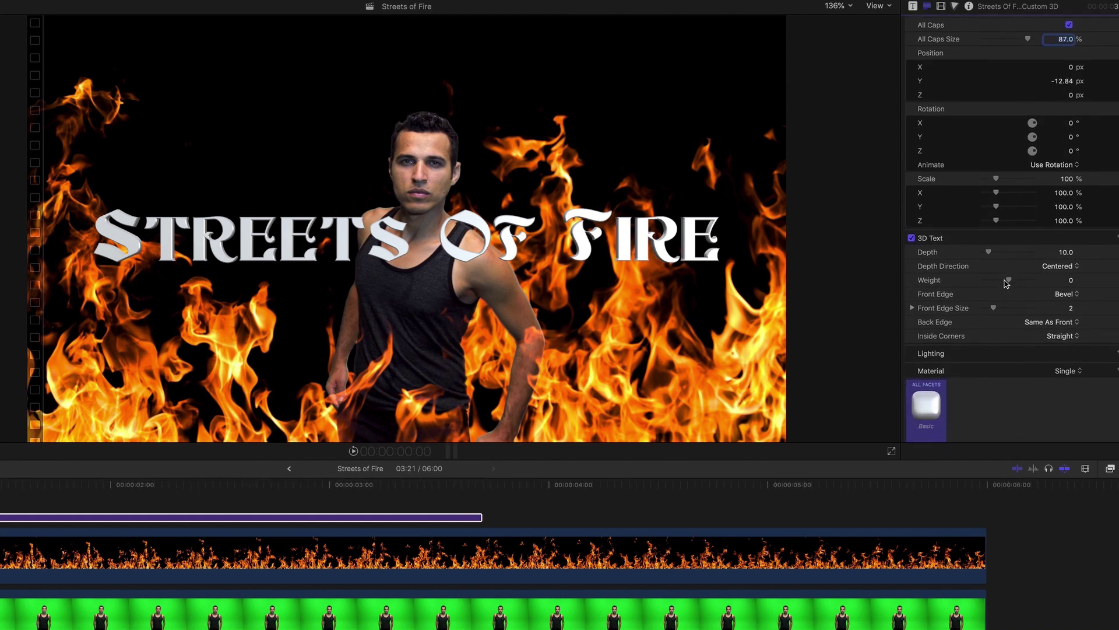
pyautogui.moveTo(991, 252); pyautogui.dragTo(1002, 255)
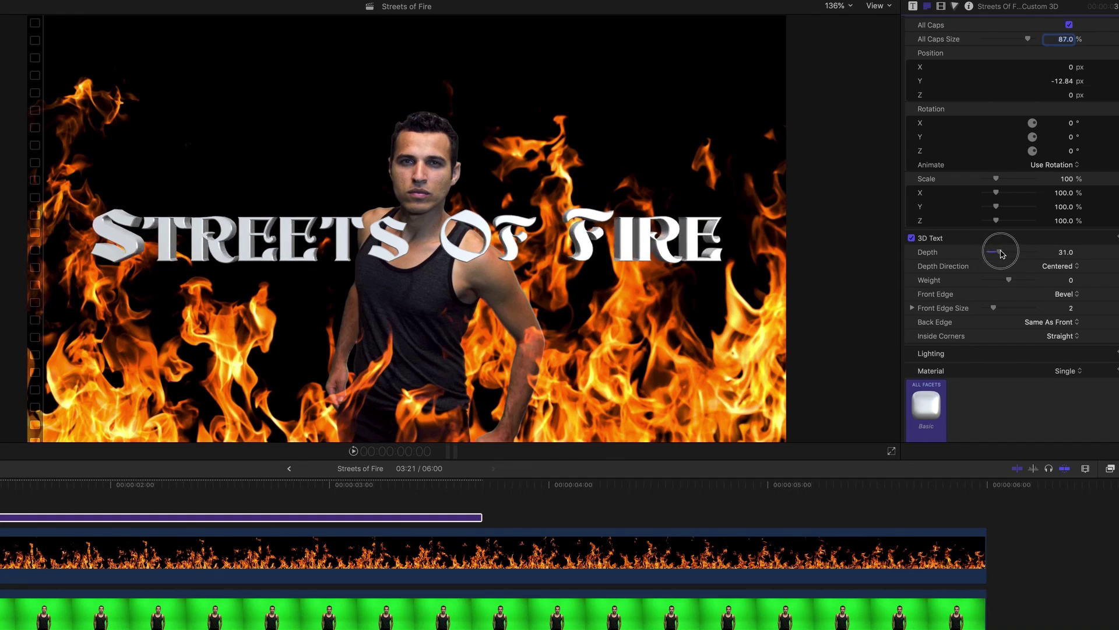
# Apply the Brushed Circular metal material to all facets of the 3D title and look through its settings.
pyautogui.scroll(-5, 993, 300)
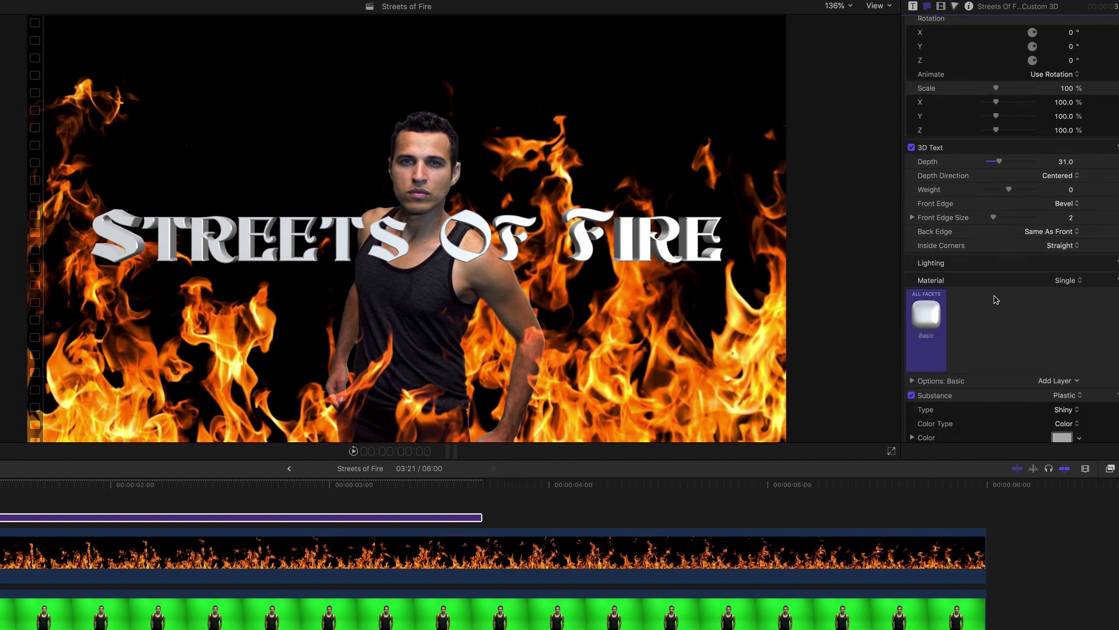
pyautogui.moveTo(938, 283)
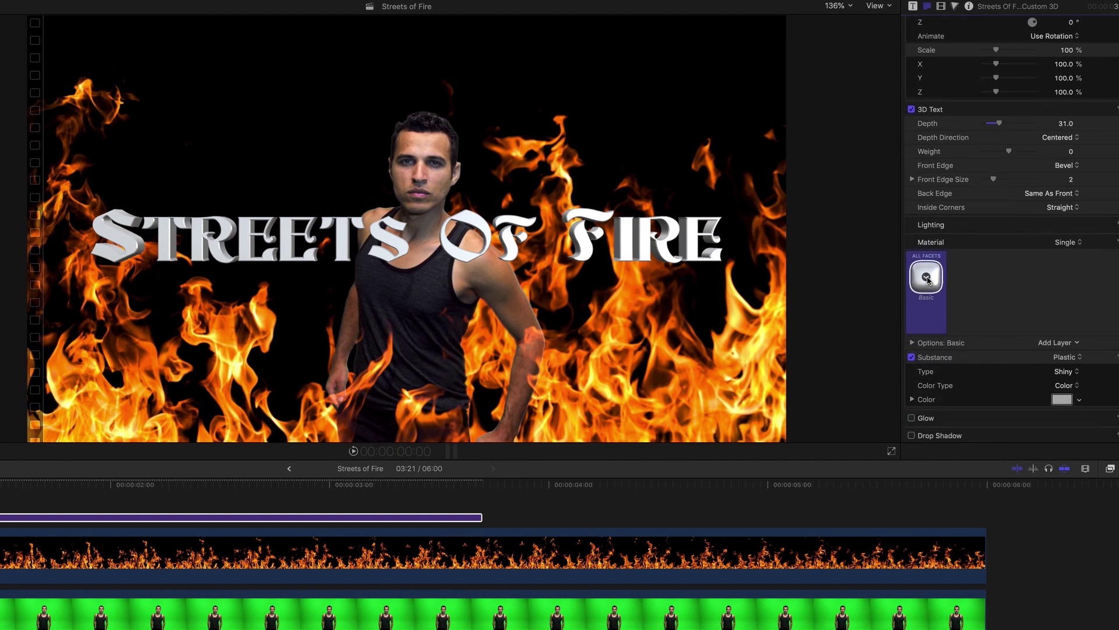
pyautogui.click(927, 277)
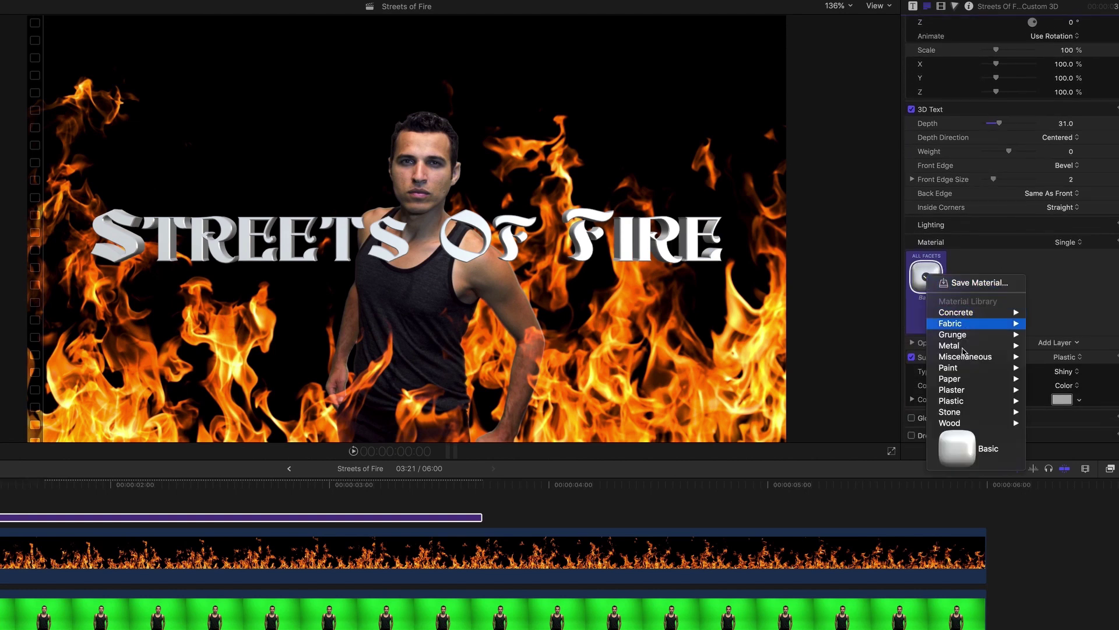
pyautogui.moveTo(964, 350)
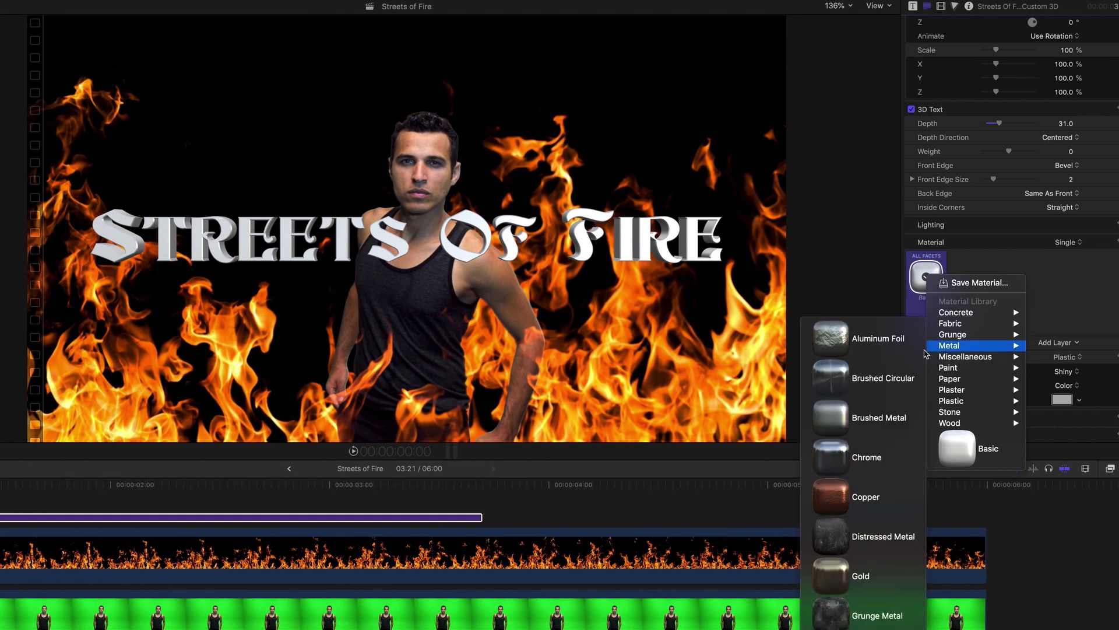
pyautogui.click(841, 379)
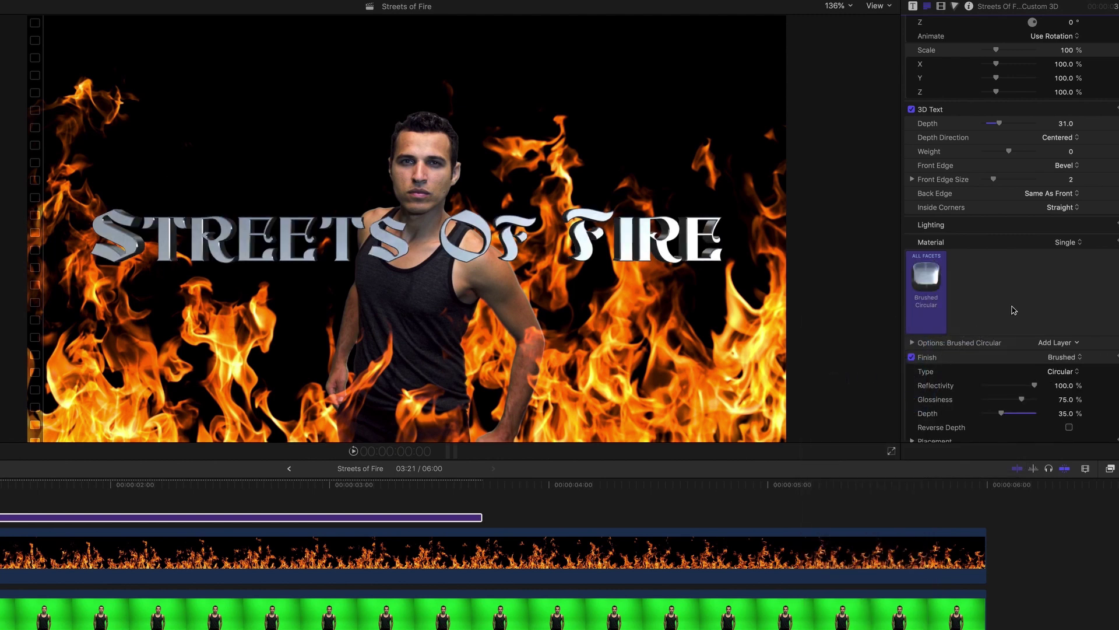
pyautogui.scroll(-2, 1014, 309)
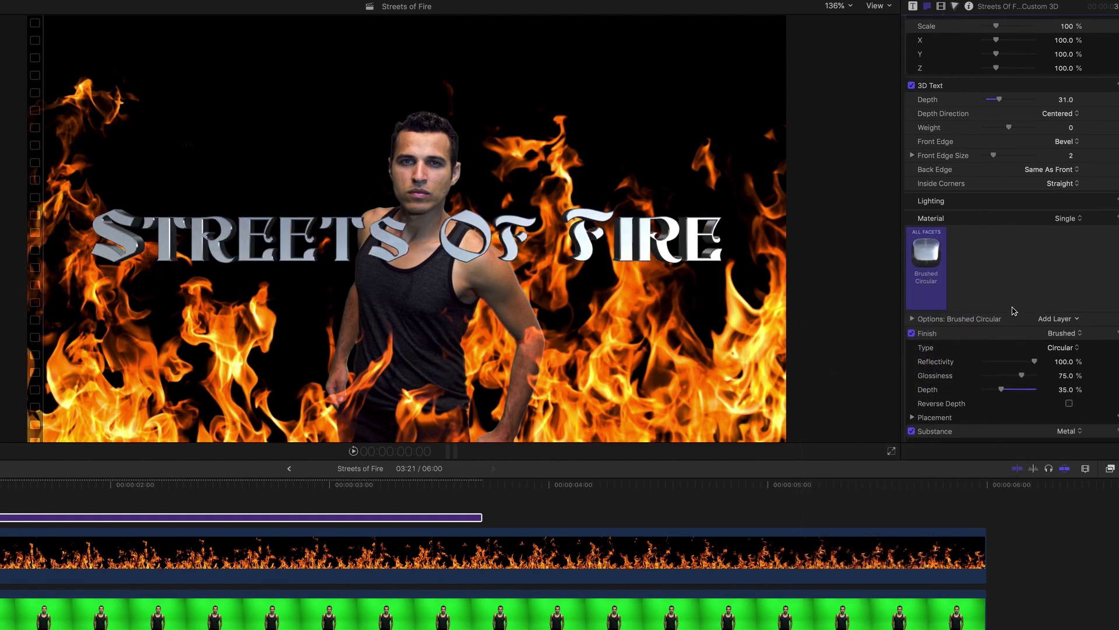
pyautogui.scroll(-3, 1014, 311)
# Extend the end of the title clip to the 6:00 mark to match the clips below.
pyautogui.scroll(10, 1015, 311)
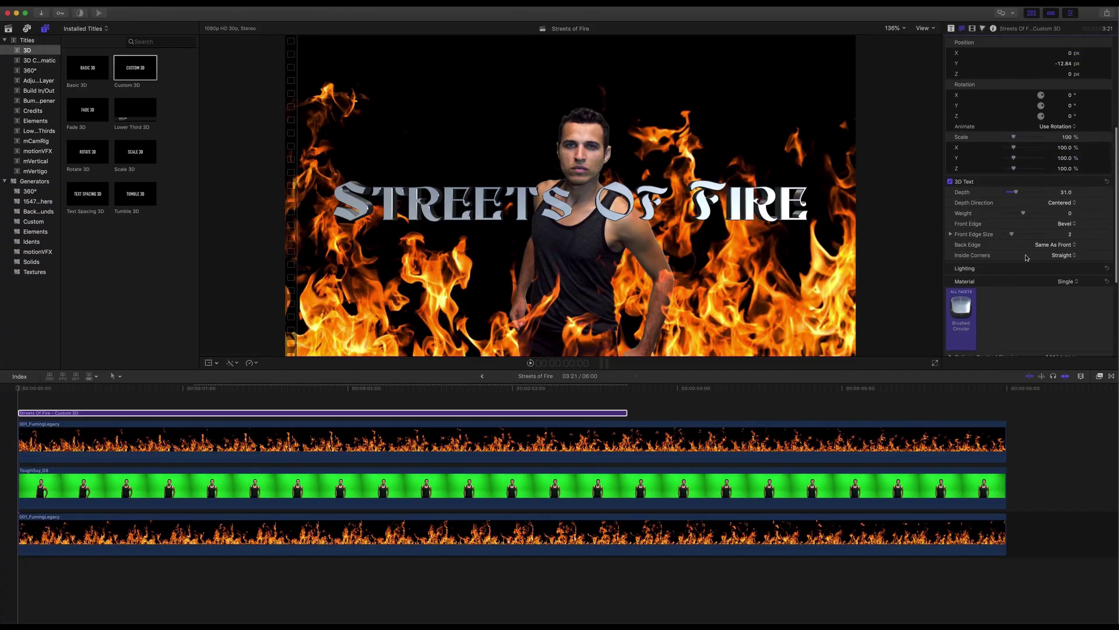
pyautogui.scroll(8, 1026, 258)
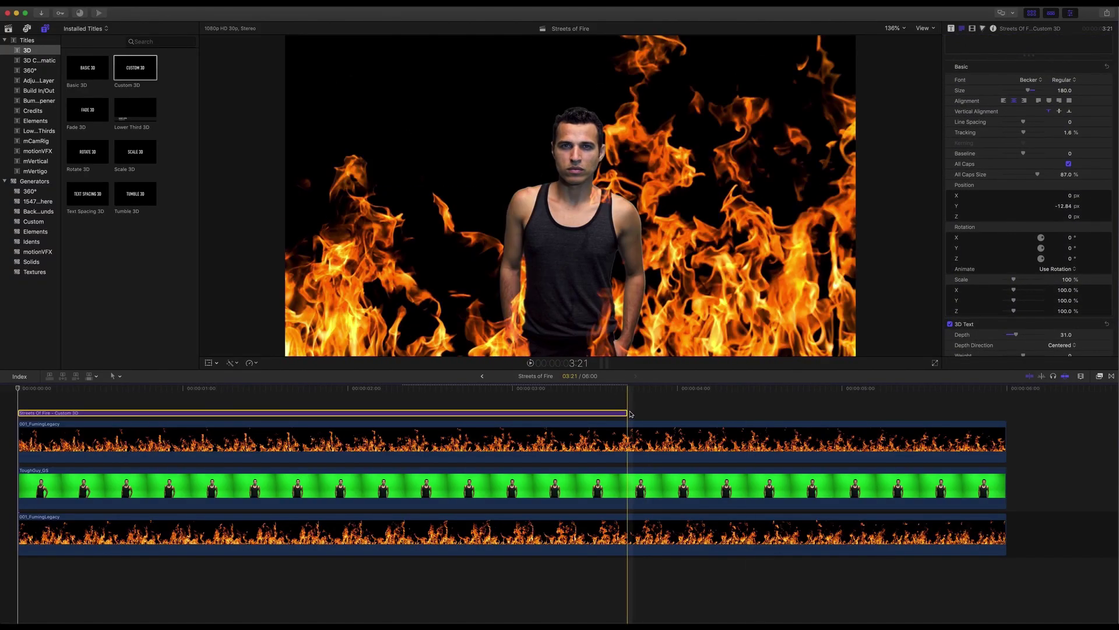
pyautogui.moveTo(627, 413); pyautogui.dragTo(1004, 414)
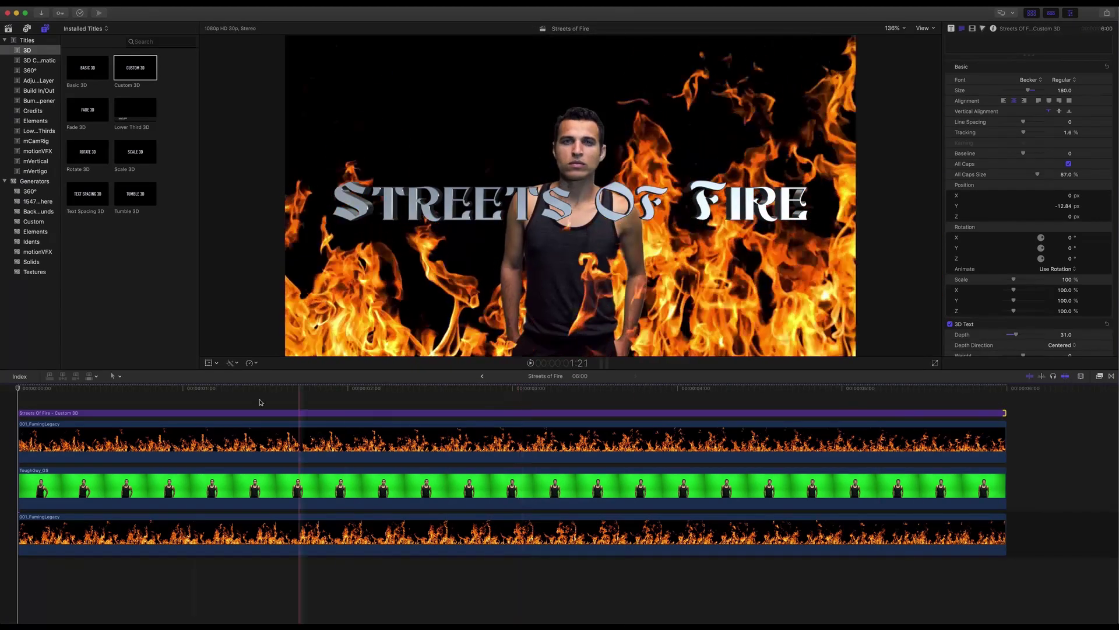
# Keyframe the title's Y position to rise from -614.6 px at the start to 399.3 px at about 1:22.
pyautogui.click(33, 413)
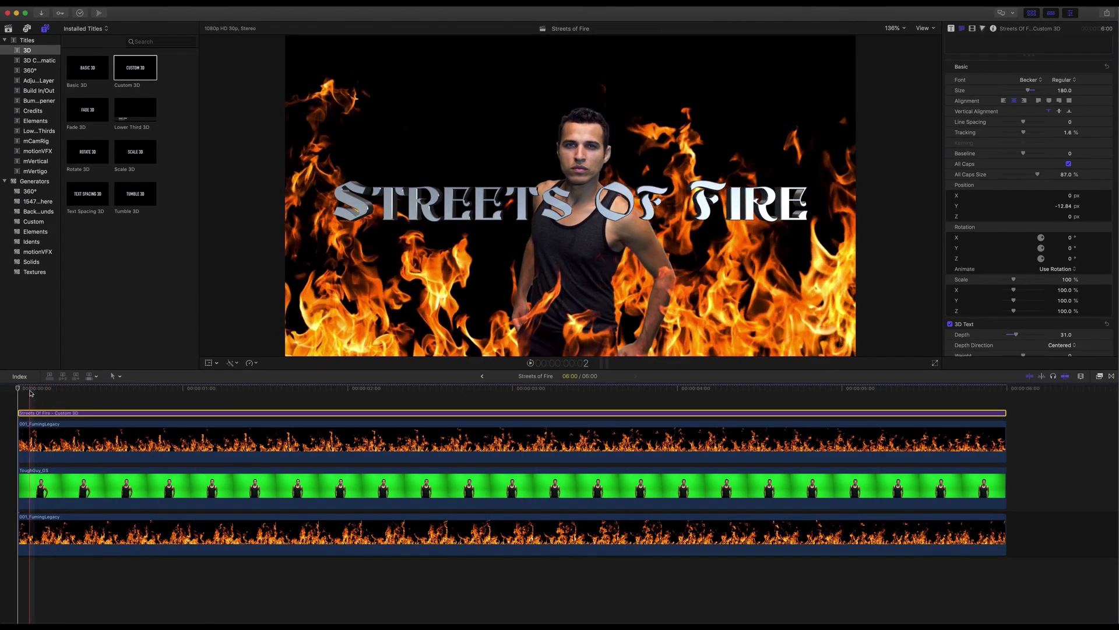
pyautogui.click(973, 28)
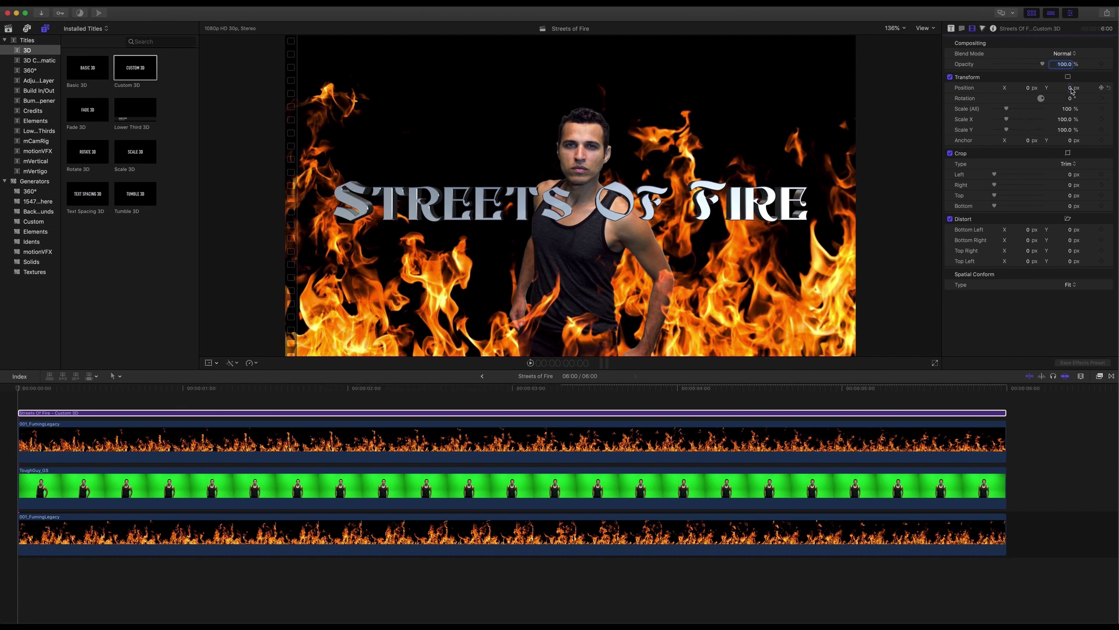
pyautogui.moveTo(1064, 88)
pyautogui.mouseDown()
pyautogui.moveTo(1064, 204)
pyautogui.moveTo(1072, 90)
pyautogui.moveTo(1071, 106)
pyautogui.mouseUp()
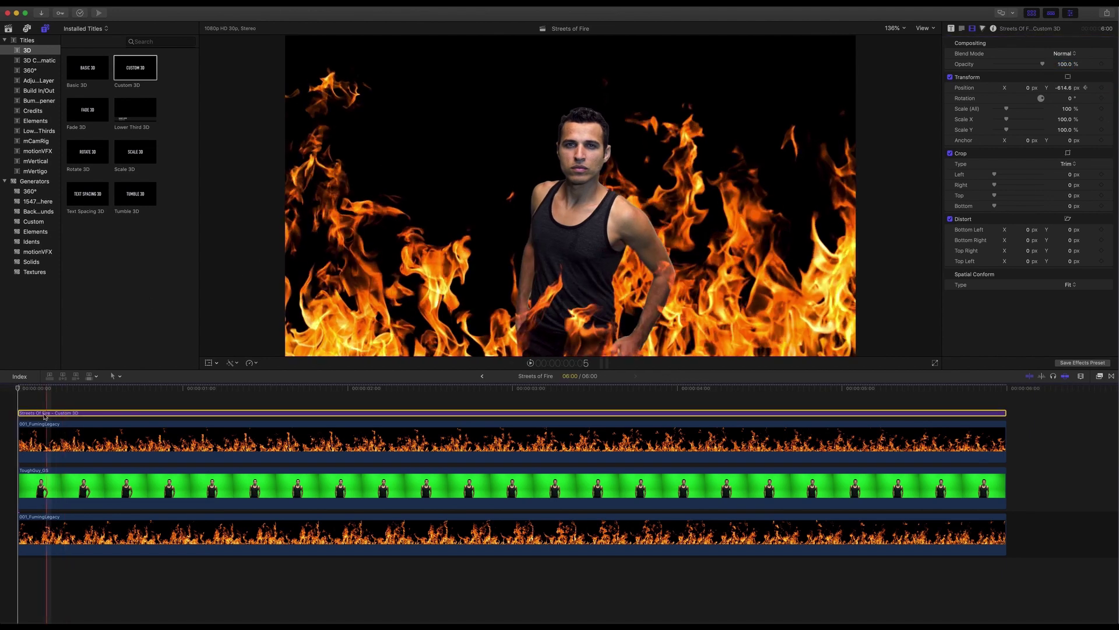
pyautogui.moveTo(18, 389); pyautogui.dragTo(310, 419)
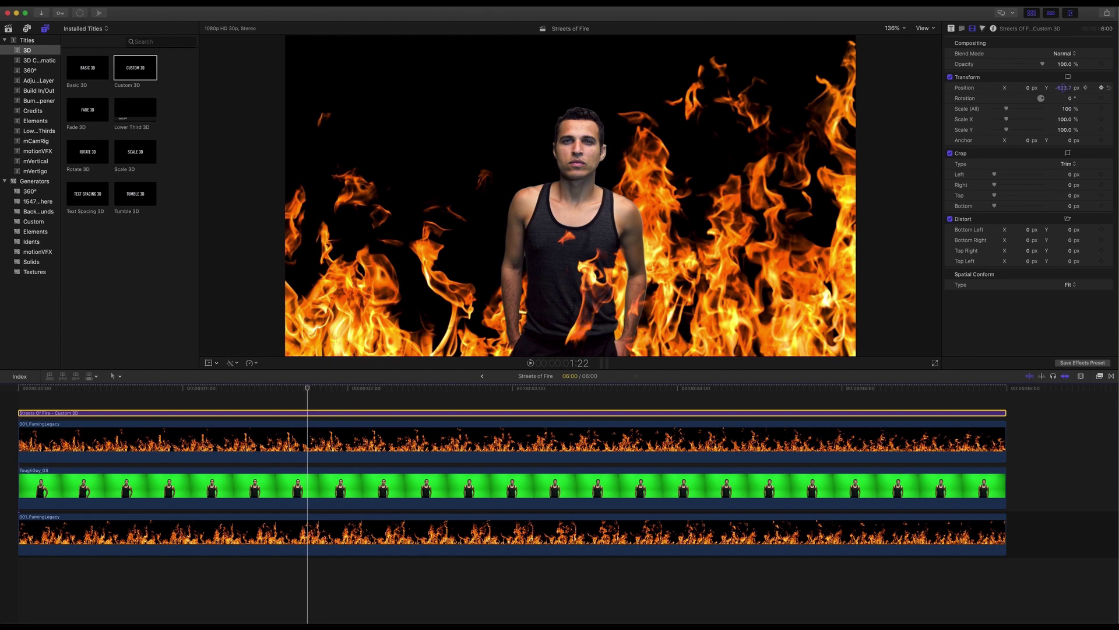
pyautogui.moveTo(1061, 87)
pyautogui.mouseDown()
pyautogui.moveTo(1044, 116)
pyautogui.moveTo(1064, 88)
pyautogui.mouseUp()
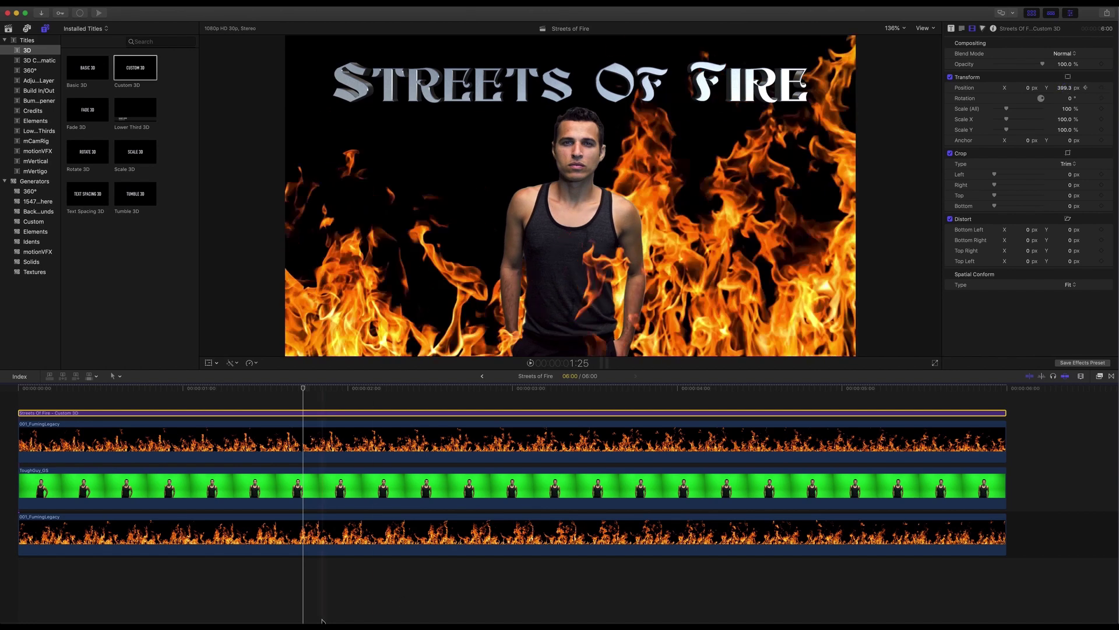
# Move the title clip down the stack so it sits between the green-screen man and the lower fire clip.
pyautogui.moveTo(305, 388); pyautogui.dragTo(226, 438)
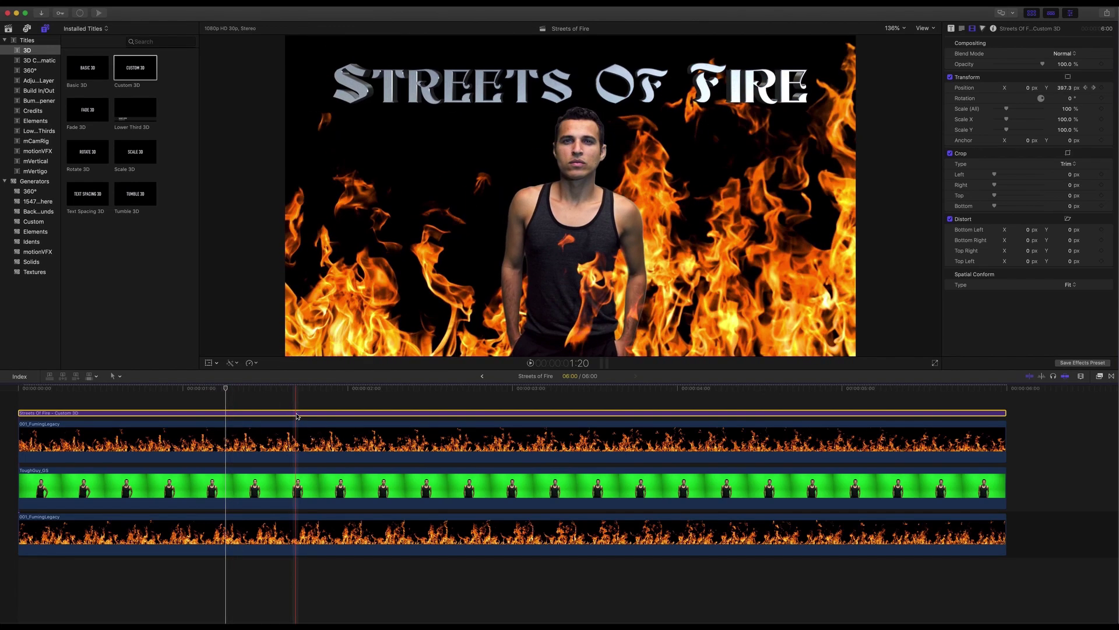
pyautogui.moveTo(297, 416); pyautogui.dragTo(272, 510)
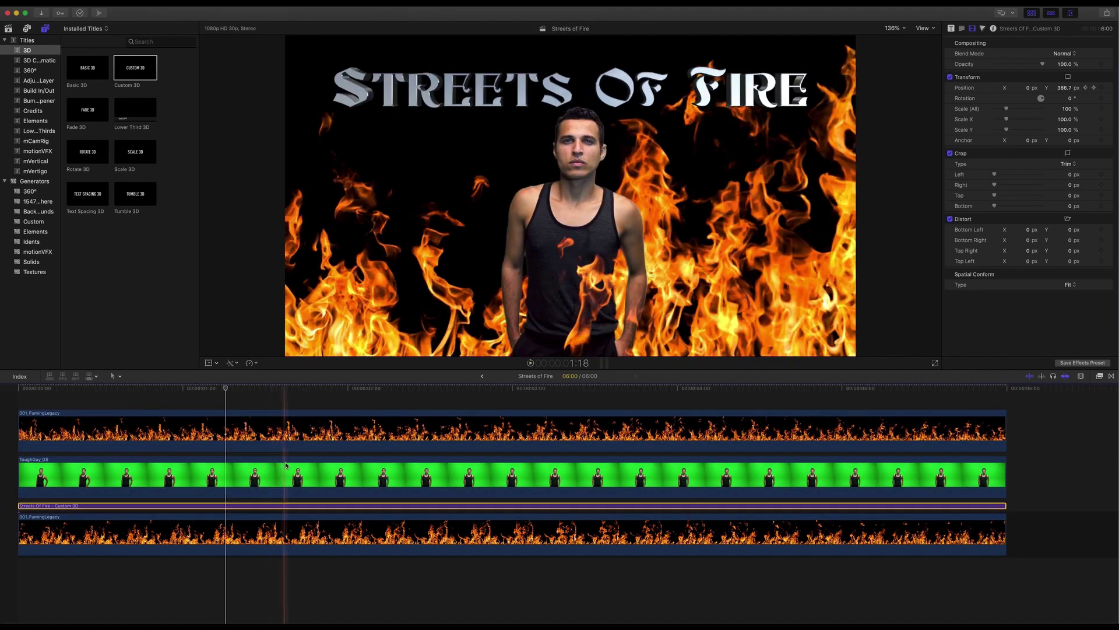
# Keyframe the green-screen man clip's overall scale from 100% at the start to 123% at 1:23.
pyautogui.moveTo(229, 396); pyautogui.dragTo(48, 485)
pyautogui.click(51, 487)
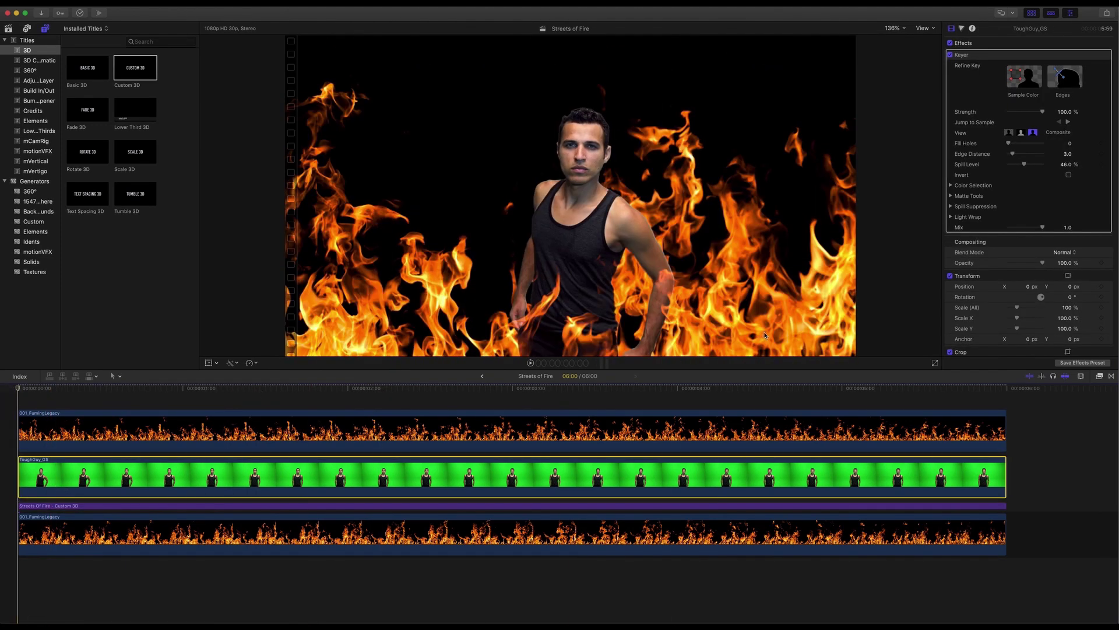
pyautogui.scroll(-3, 982, 273)
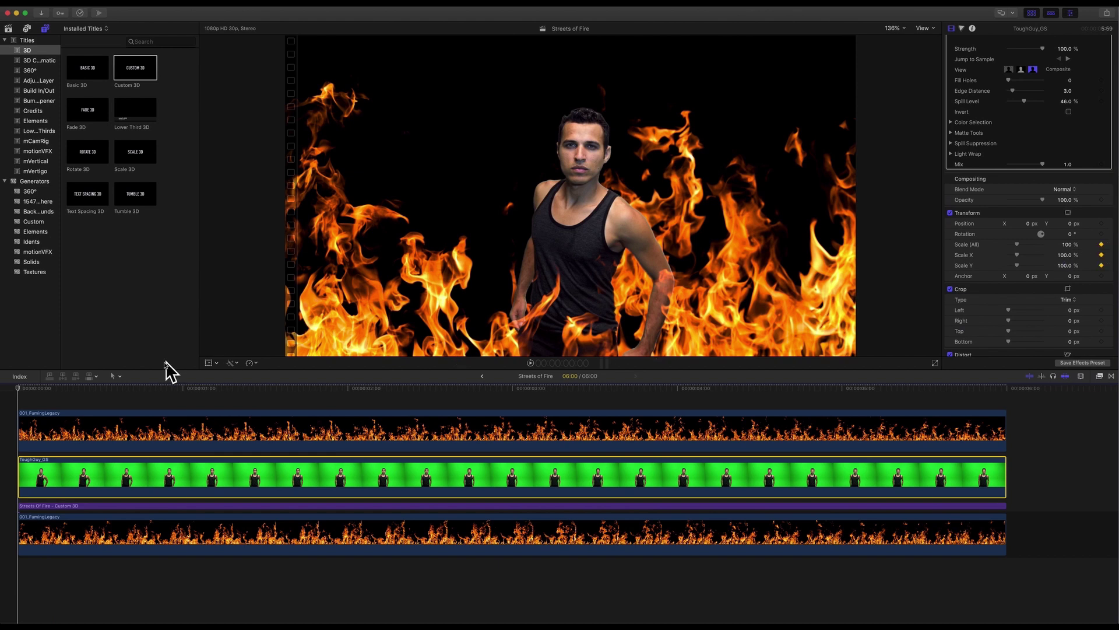
pyautogui.moveTo(26, 394); pyautogui.dragTo(309, 401)
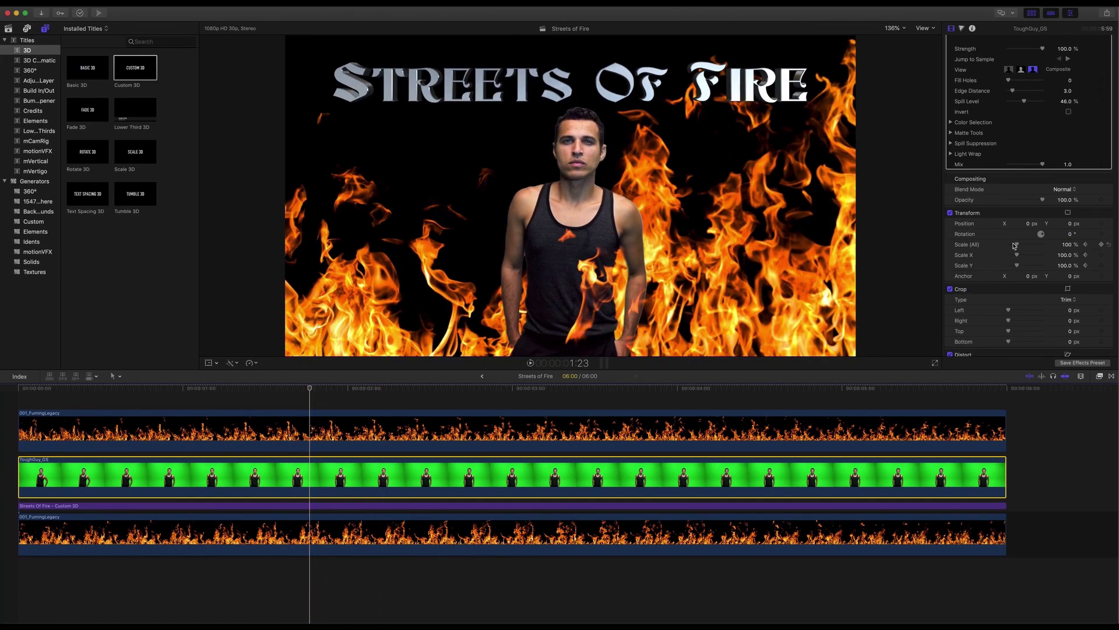
pyautogui.moveTo(1017, 245); pyautogui.dragTo(1019, 247)
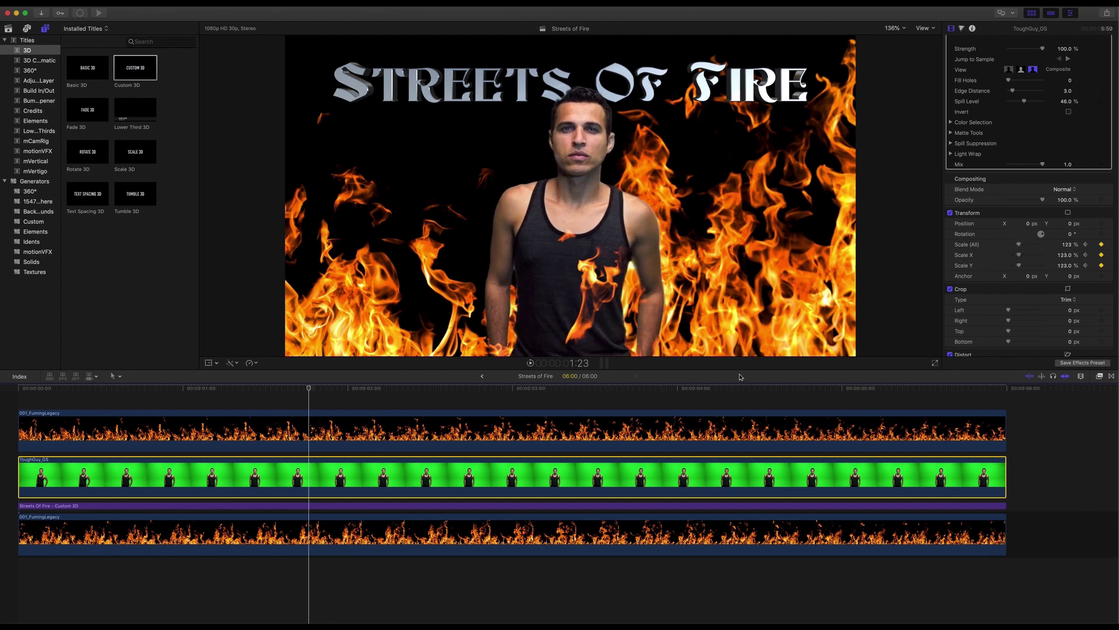
# Play the finished composite full screen from the start of the timeline.
pyautogui.moveTo(310, 392); pyautogui.dragTo(19, 464)
pyautogui.press('super+shift+f')
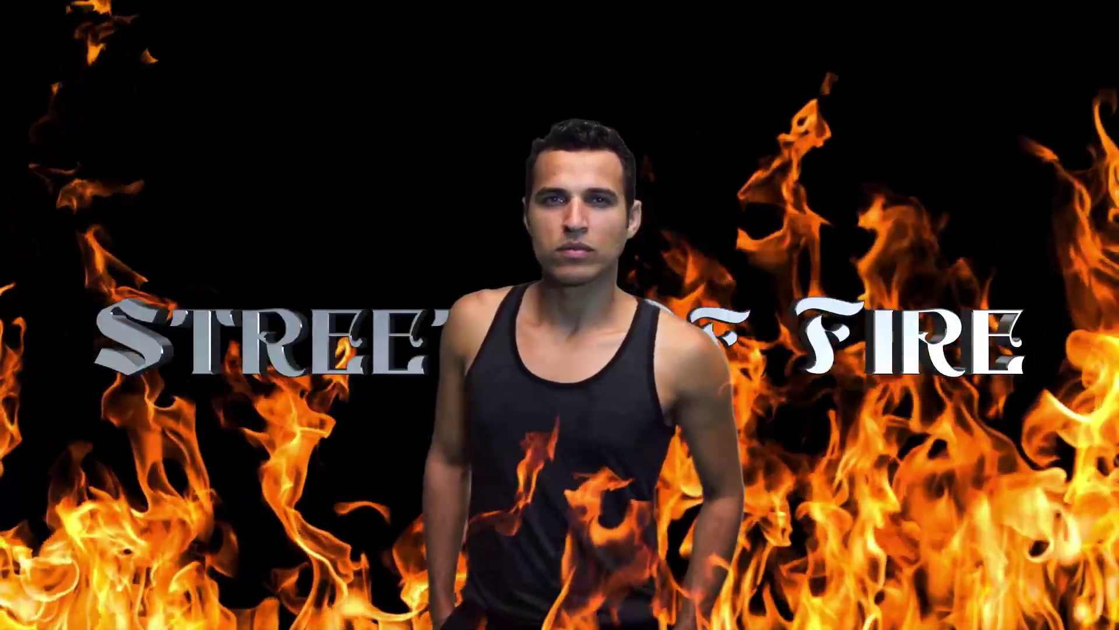